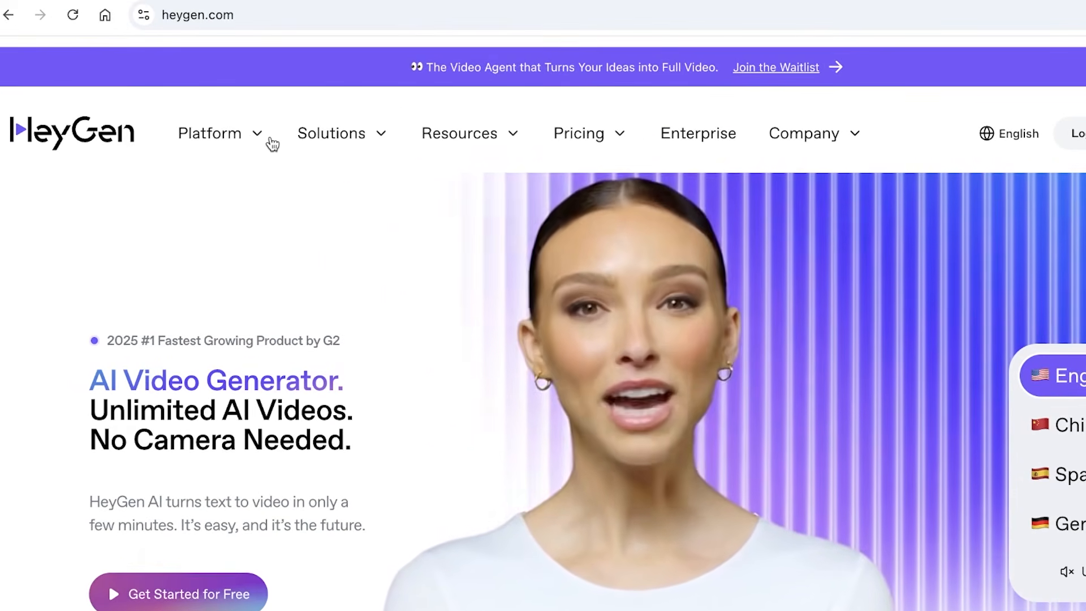
Open the AI Studio product page on the HeyGen site and start the free sign-up from it
click(271, 142)
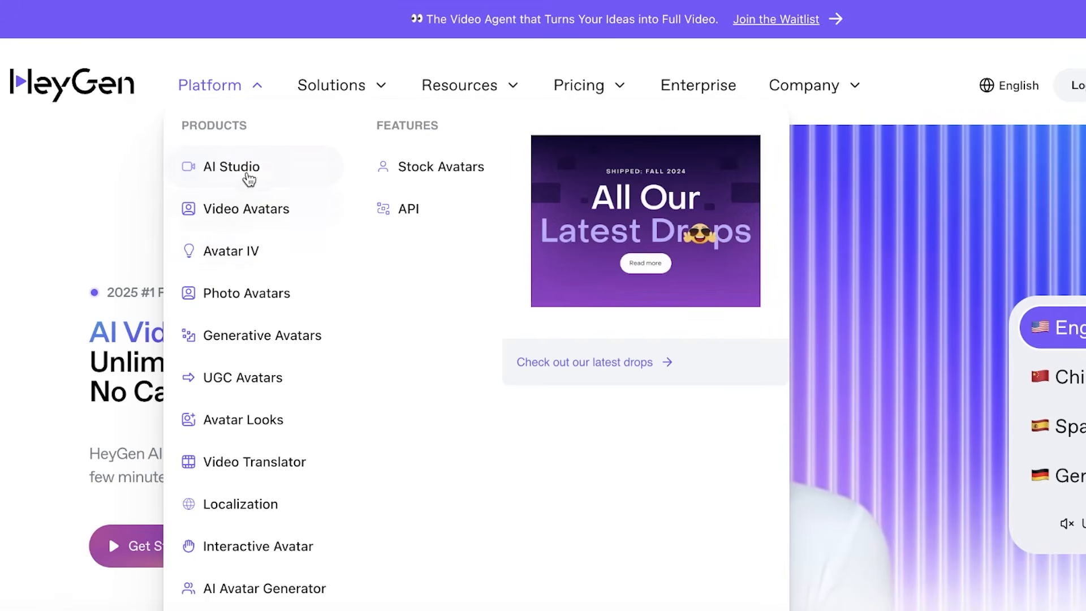
click(245, 169)
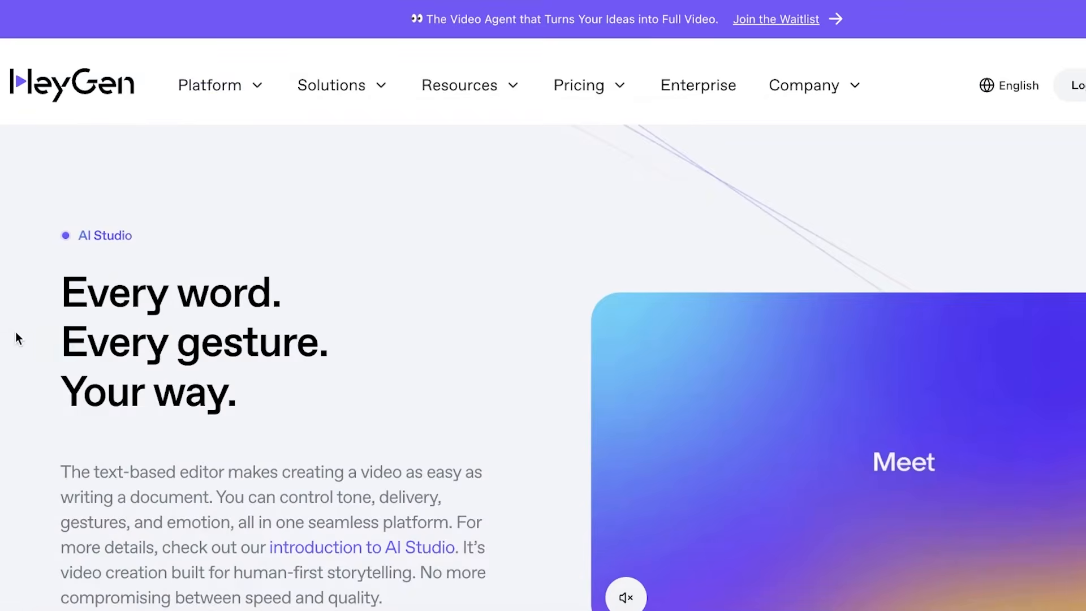
scroll(107, 301, down, 3)
scroll(152, 284, up, 1)
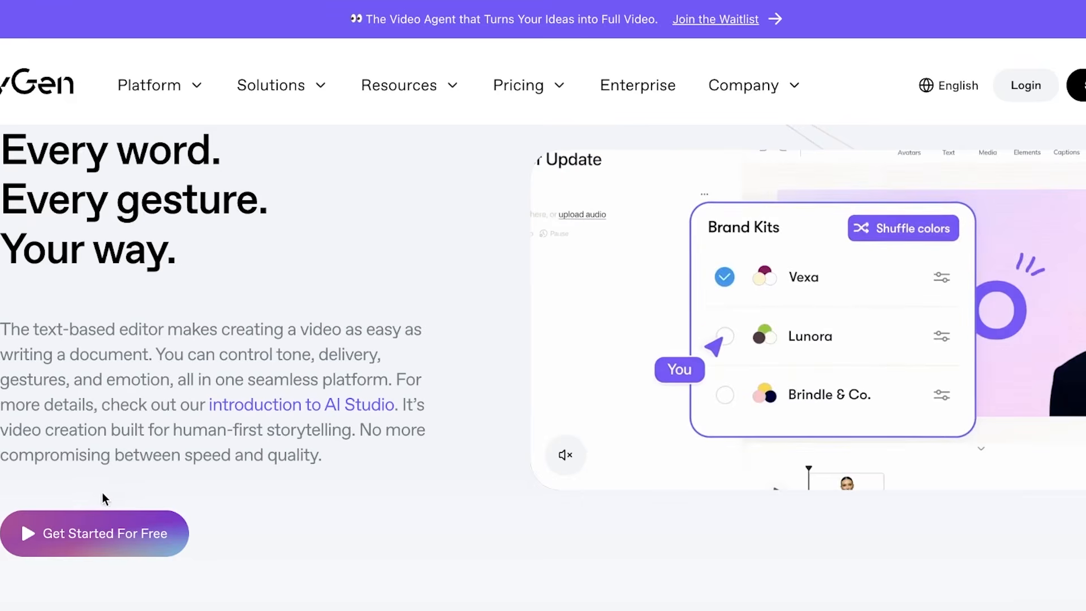
click(99, 534)
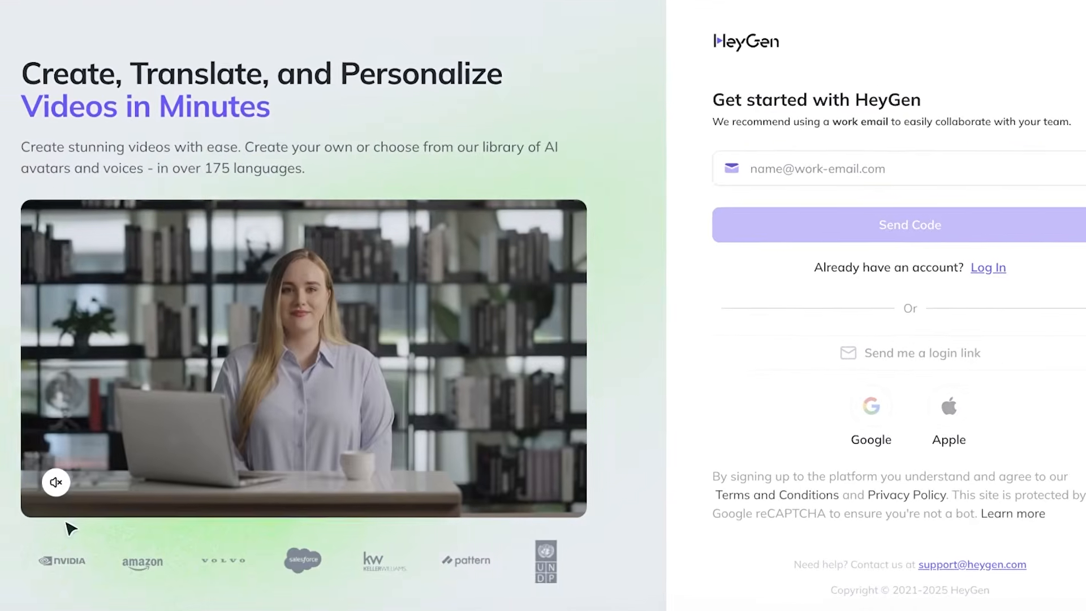
Sign up through Google with the first listed account and continue to HeyGen
click(756, 169)
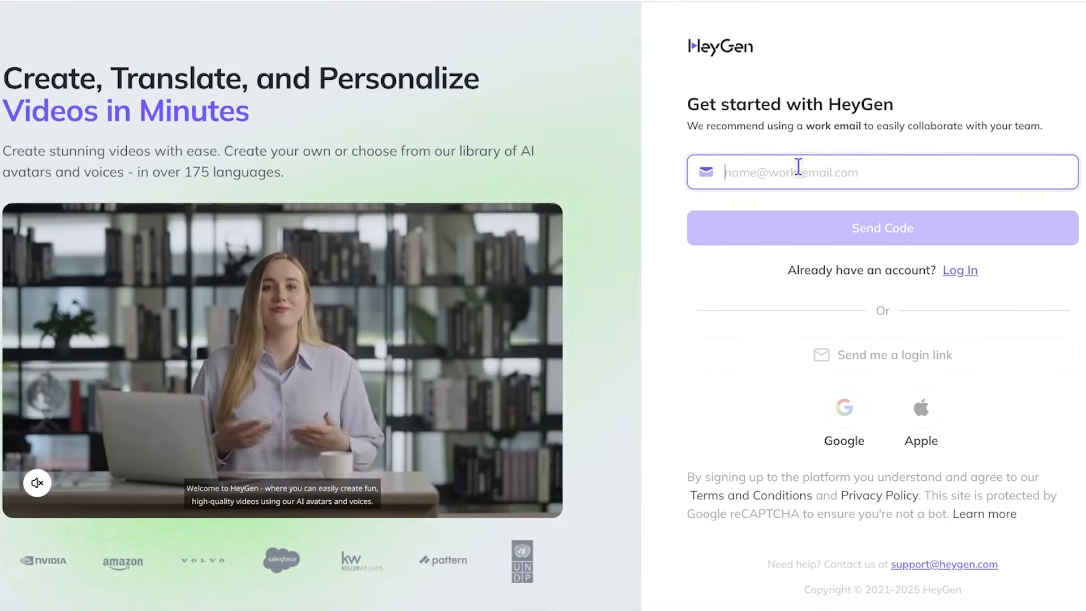
click(737, 278)
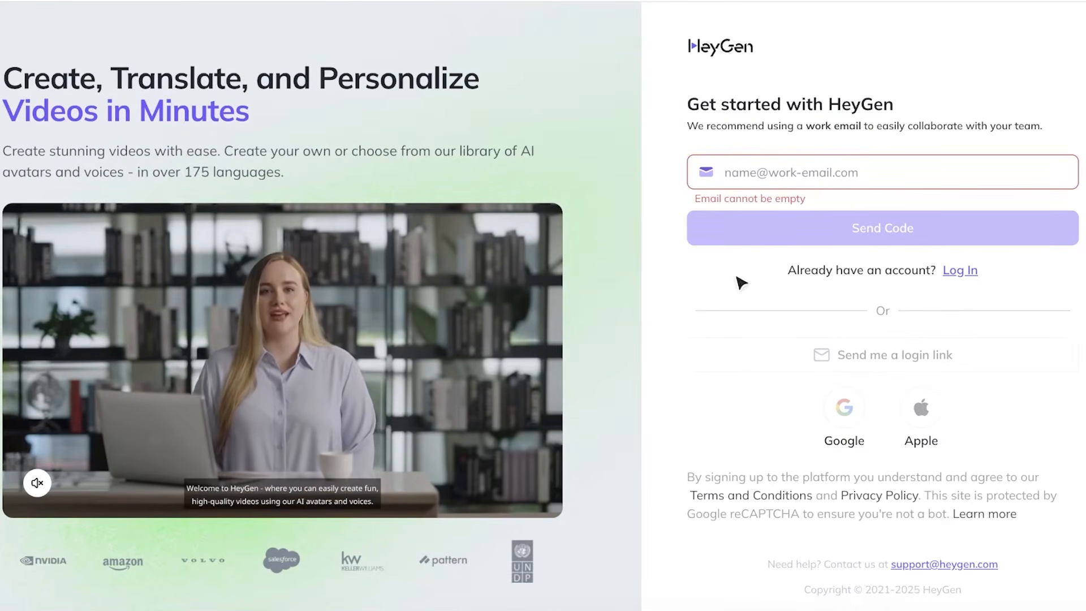
click(843, 411)
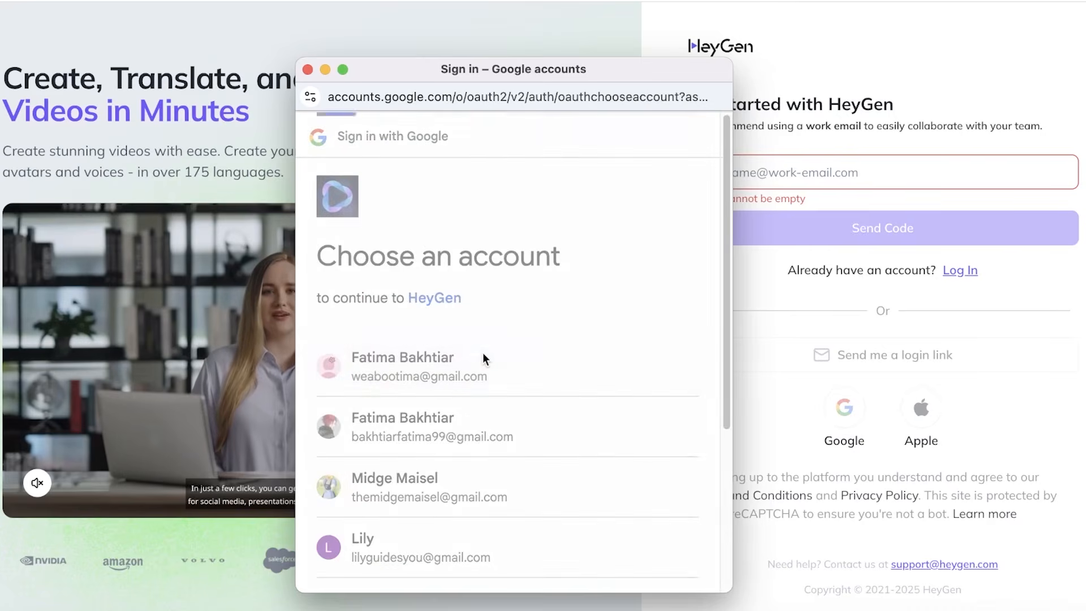
click(474, 364)
click(582, 487)
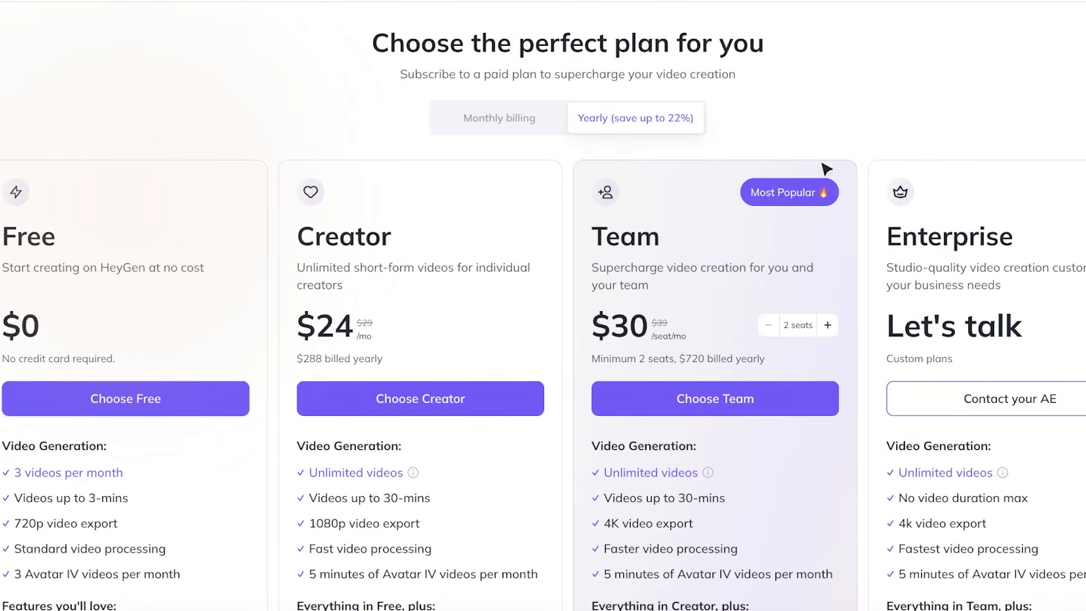
Complete the onboarding on the Free plan with Personal as the purpose and Hobbyist as the description, and answer the remaining question
click(514, 135)
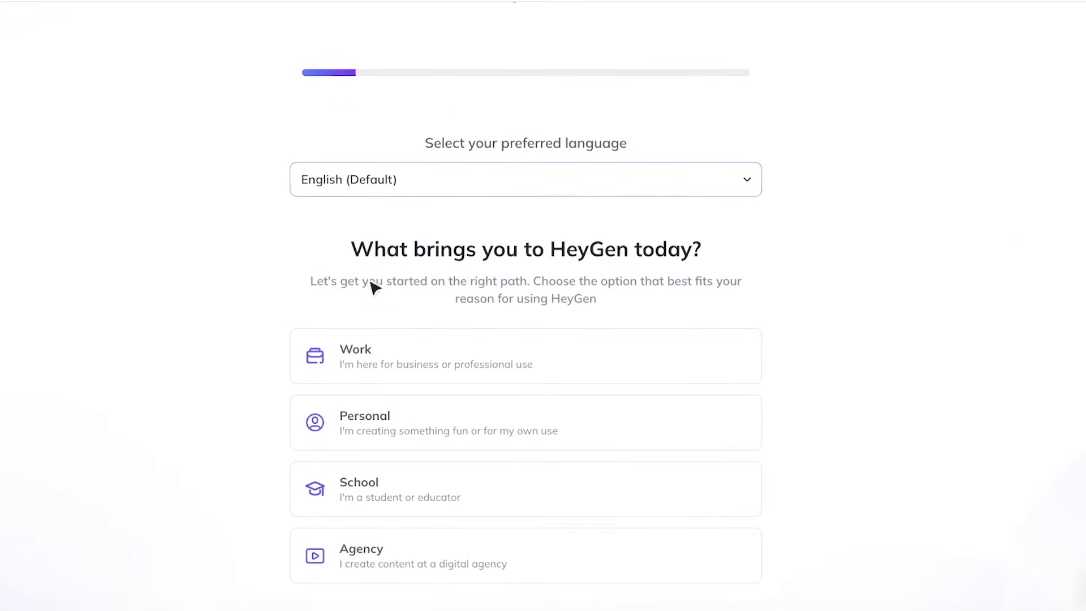
click(396, 422)
scroll(430, 495, down, 1)
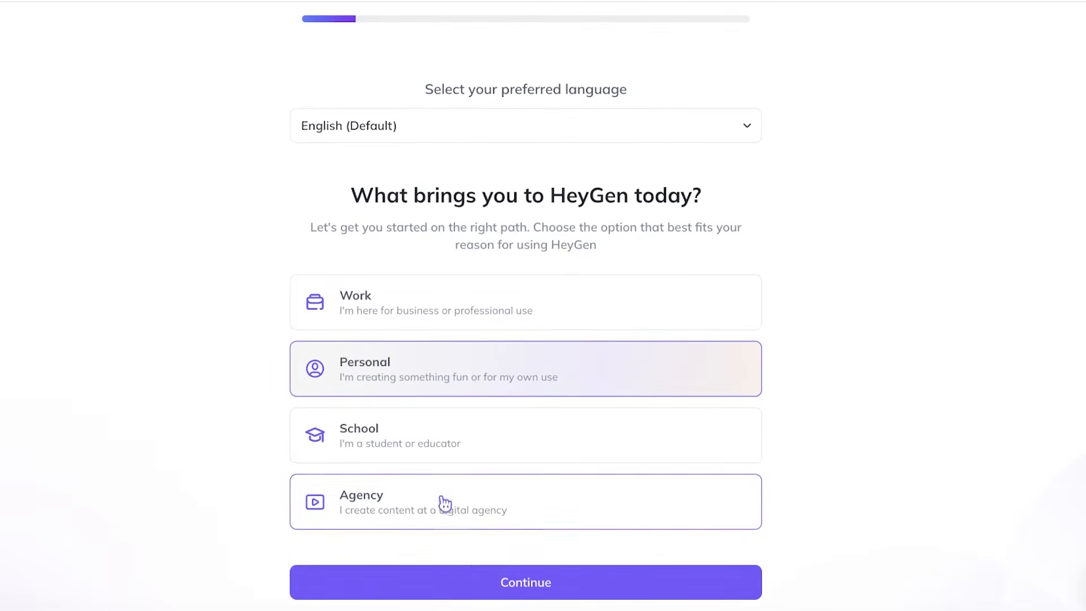
click(456, 577)
click(403, 362)
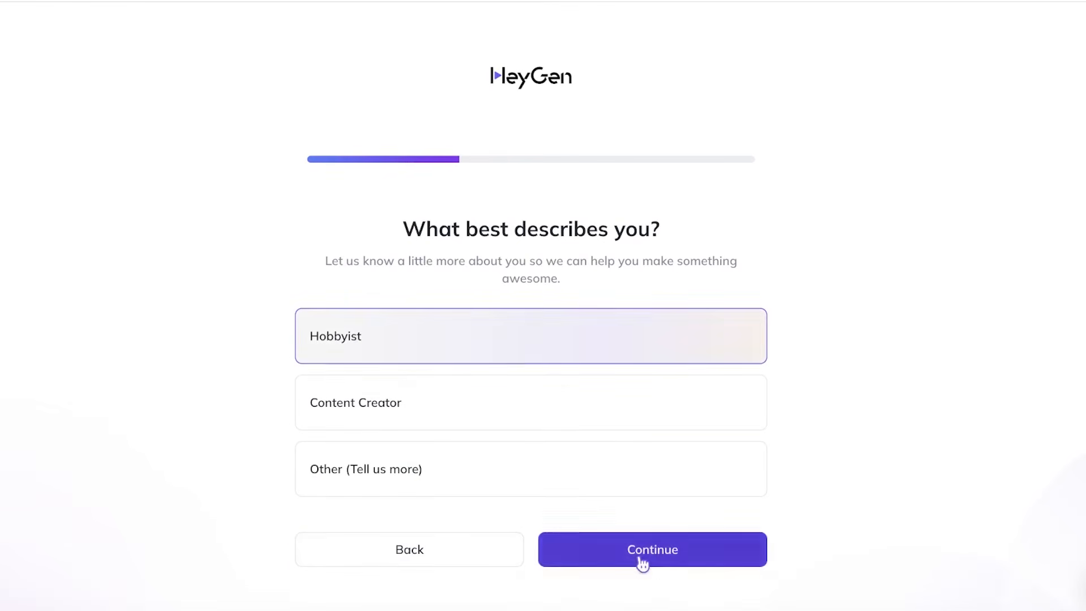
click(643, 560)
click(575, 465)
click(597, 600)
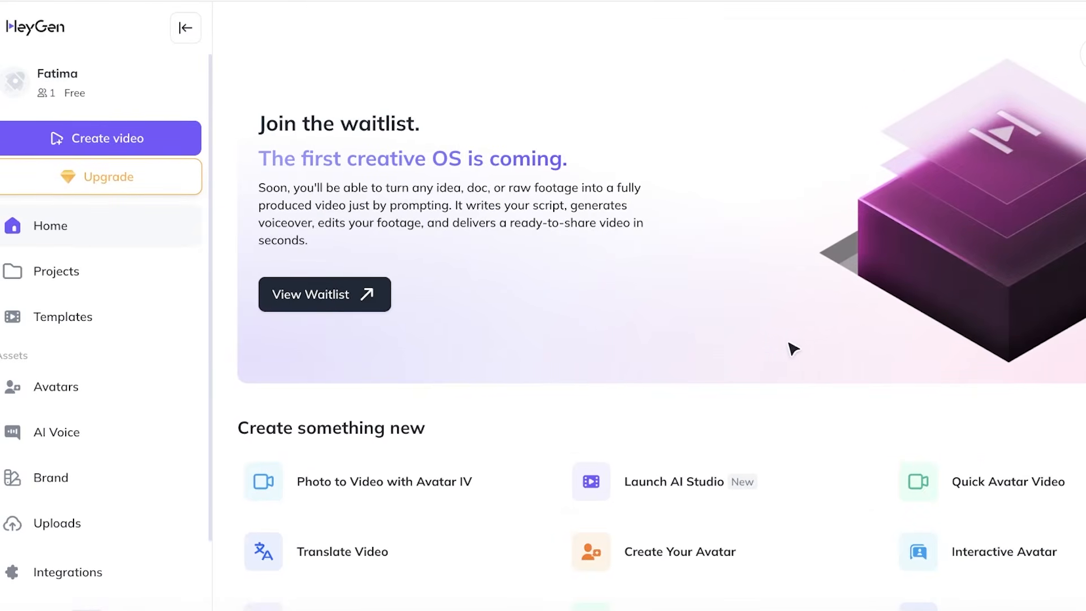
Look through the dashboard's Home, Projects, Templates, Avatars, AI Voice, Brand and Uploads sections
scroll(784, 343, down, 2)
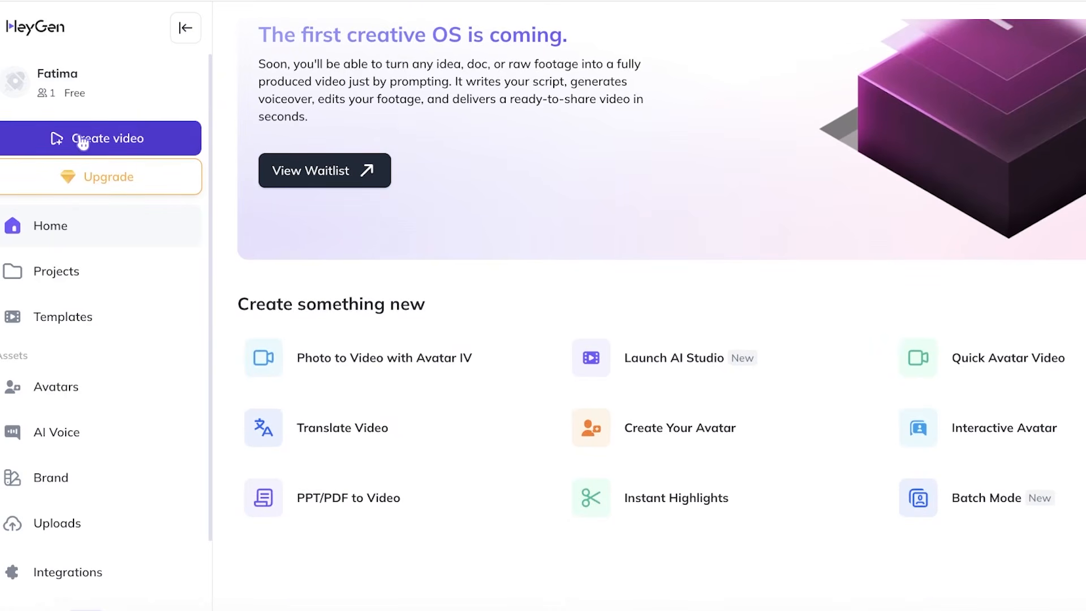
click(67, 276)
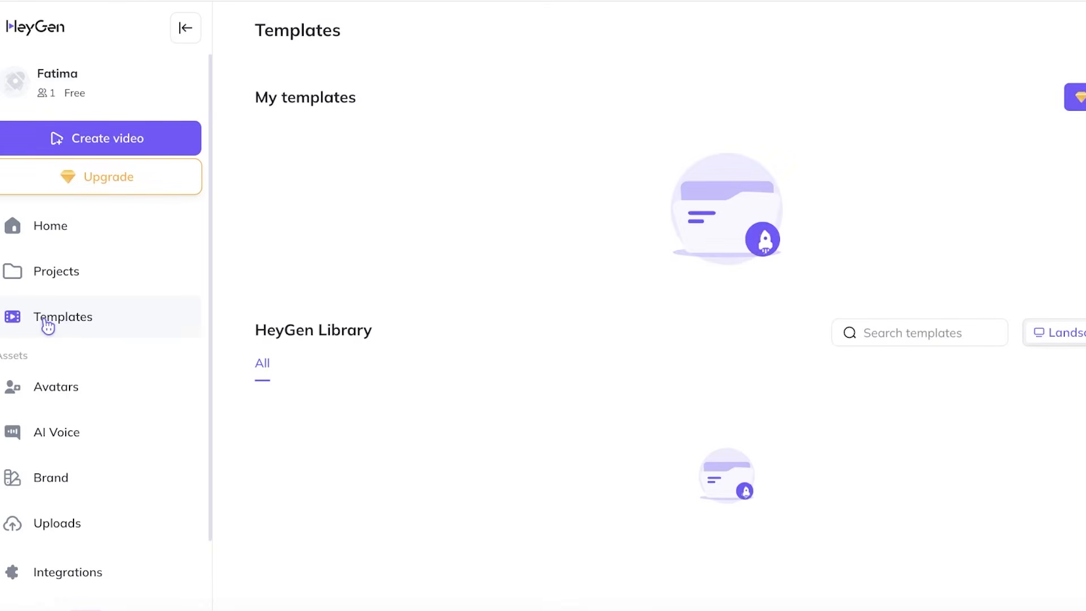
scroll(48, 327, down, 2)
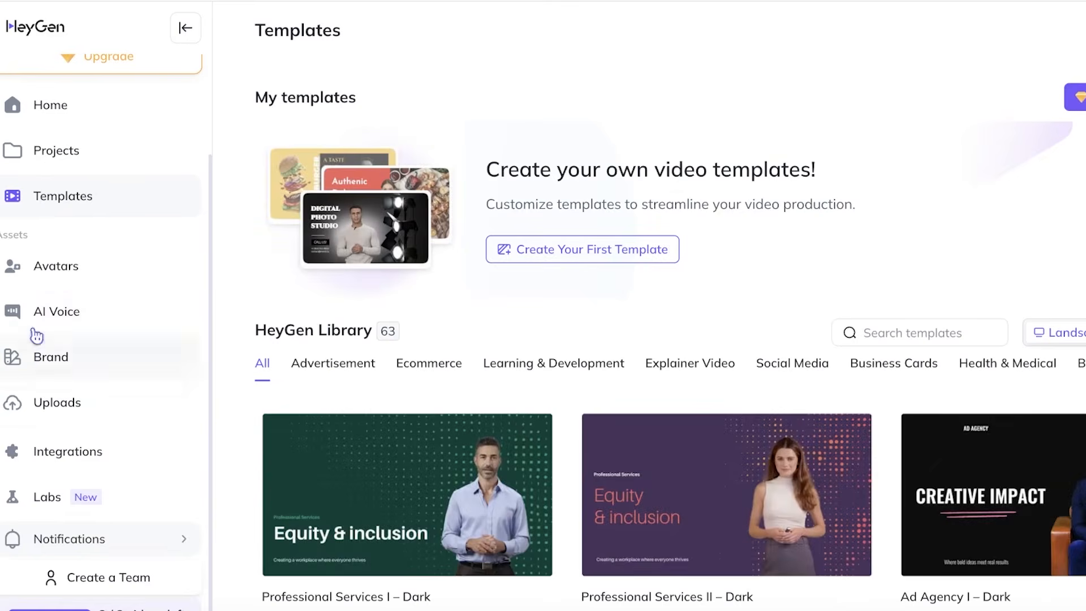
click(48, 270)
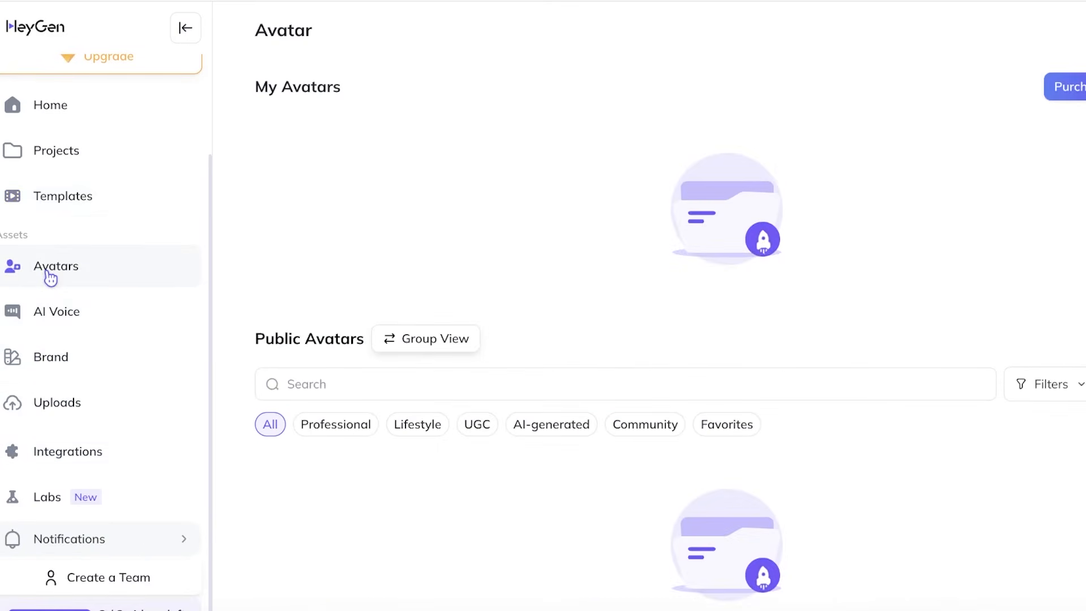
click(59, 325)
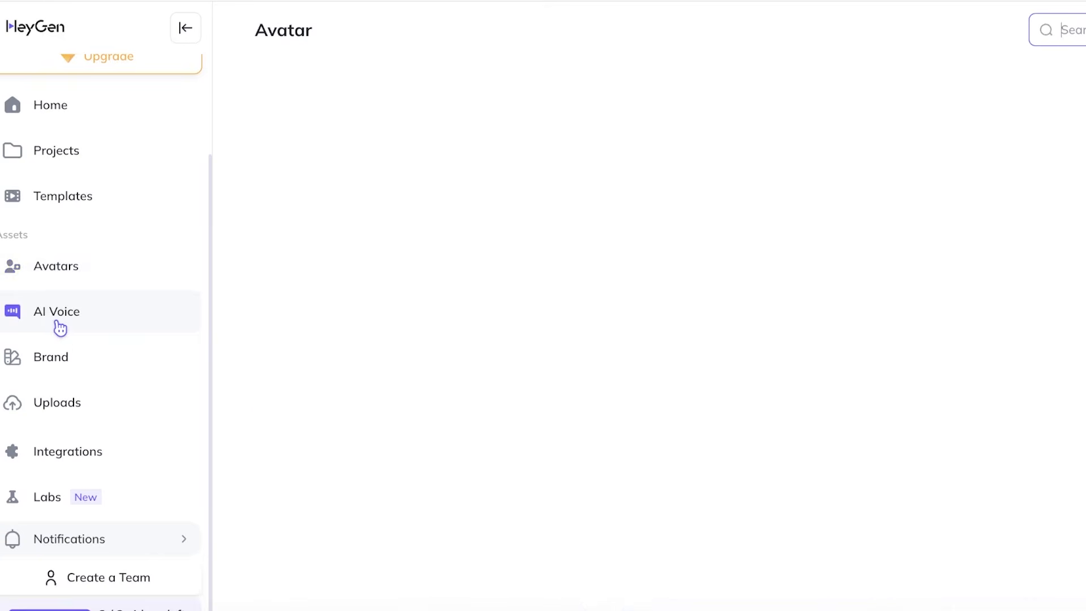
click(63, 364)
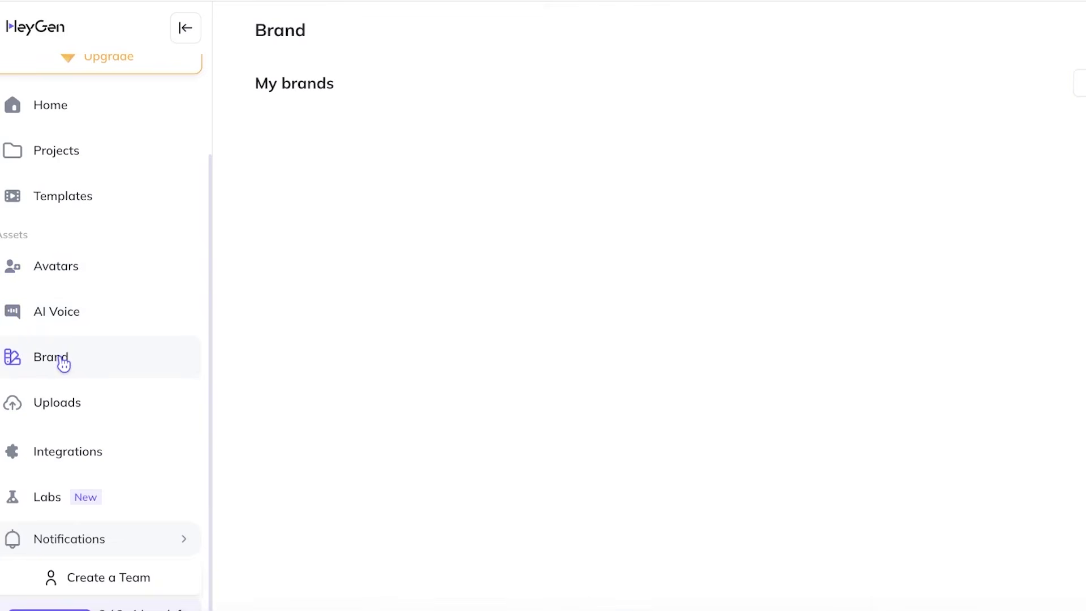
click(47, 409)
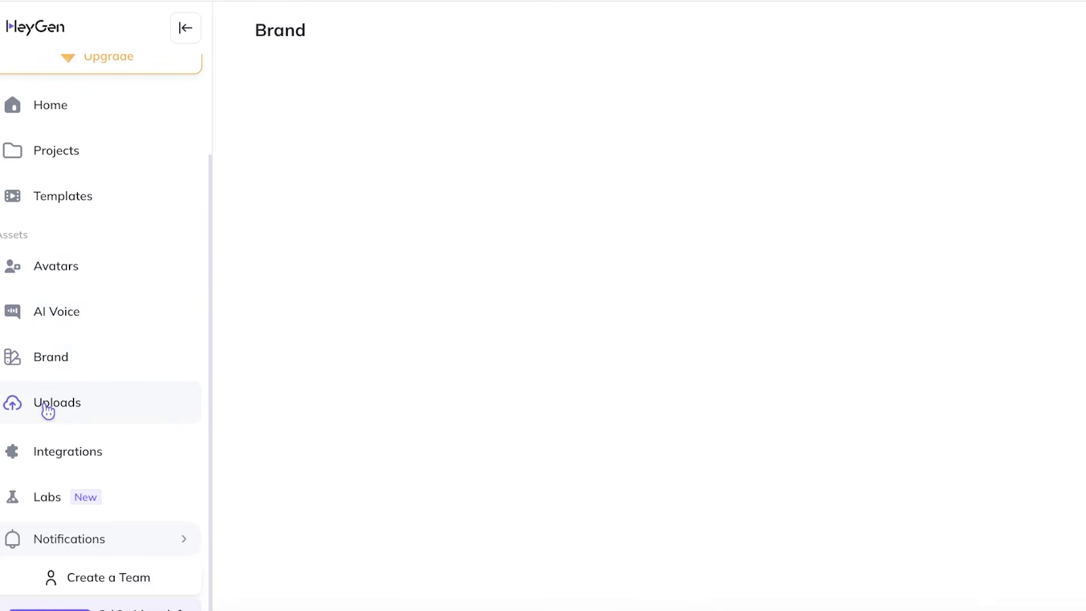
scroll(544, 270, down, 2)
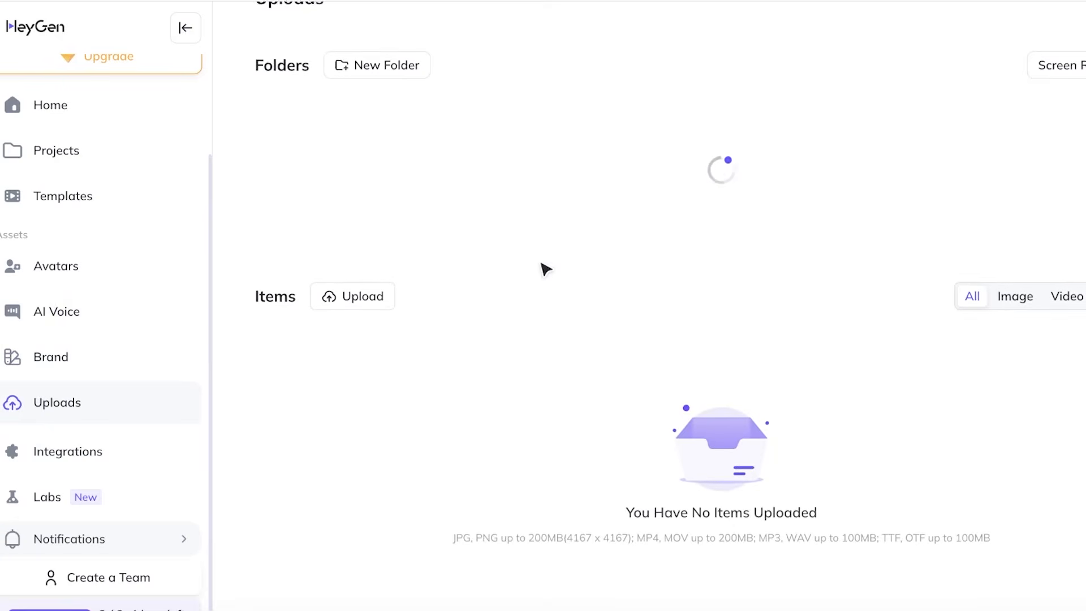
Browse the available HeyGen integrations and view the tools offered in HeyGen Labs
click(177, 449)
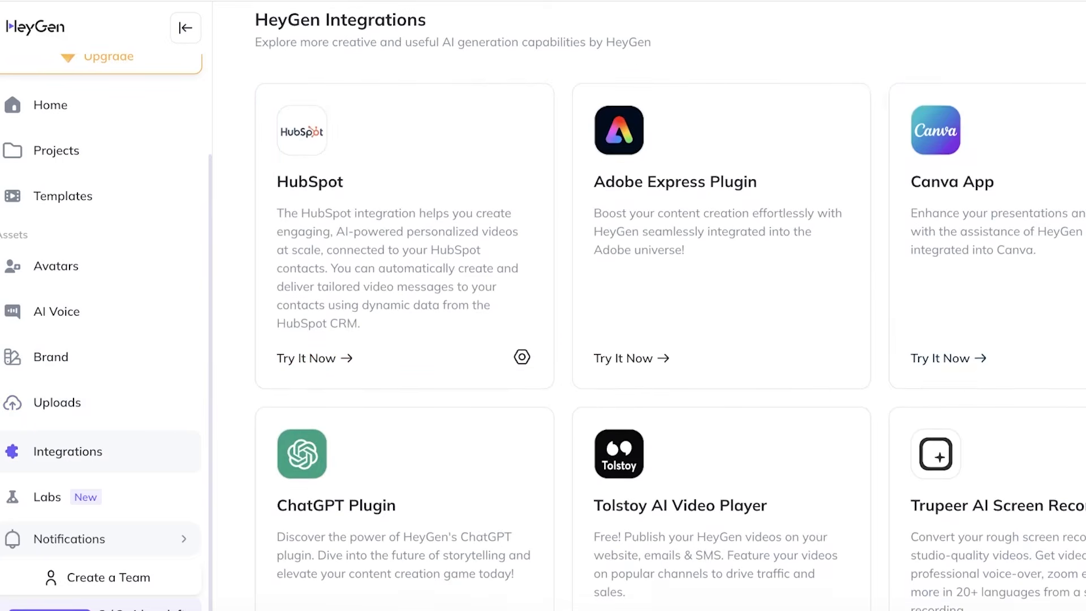
scroll(670, 306, down, 1)
scroll(506, 400, down, 10)
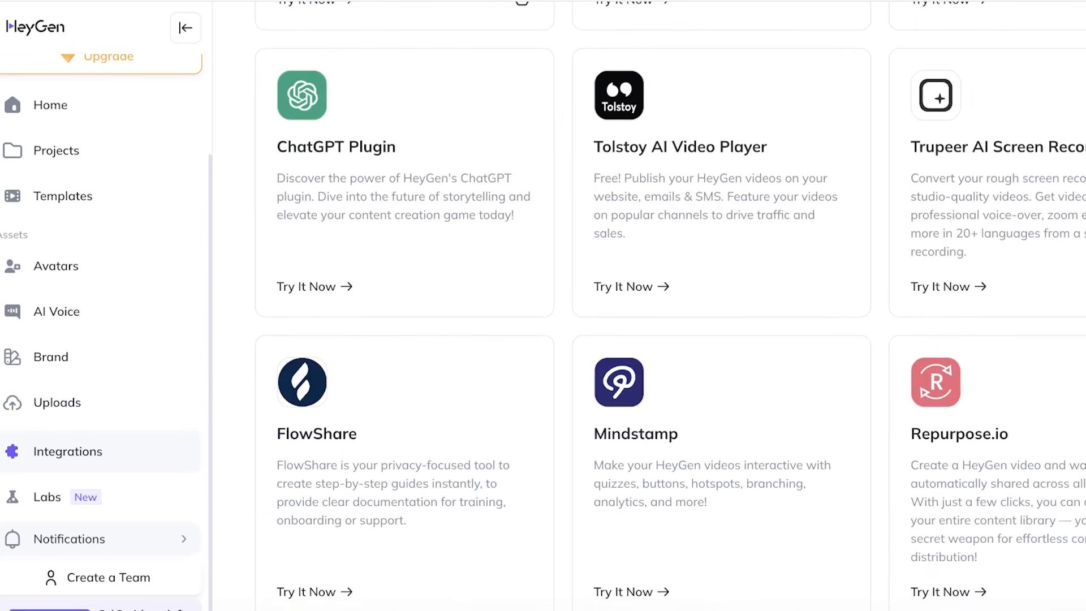
scroll(487, 373, up, 10)
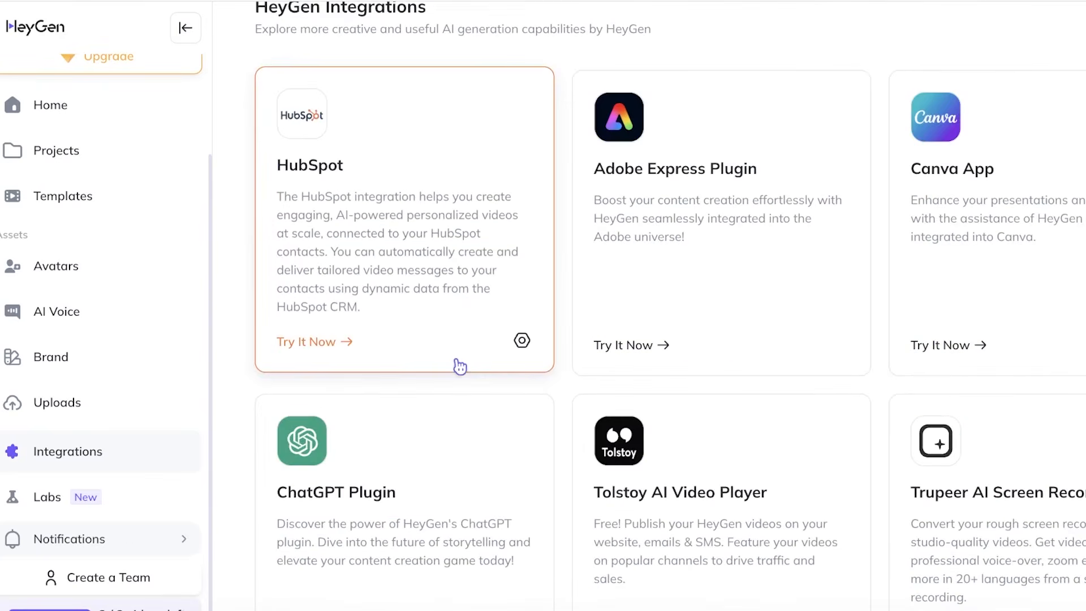
click(92, 503)
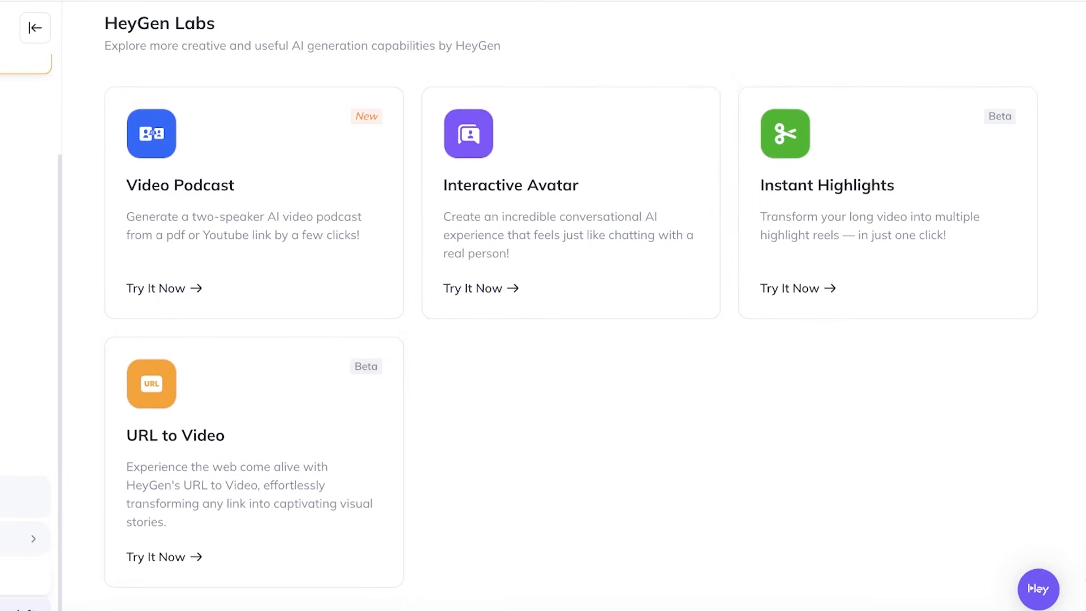
Open the video creation options and review translation, templates, PPT/PDF upload, AI script generation and PDF to video
scroll(110, 368, up, 3)
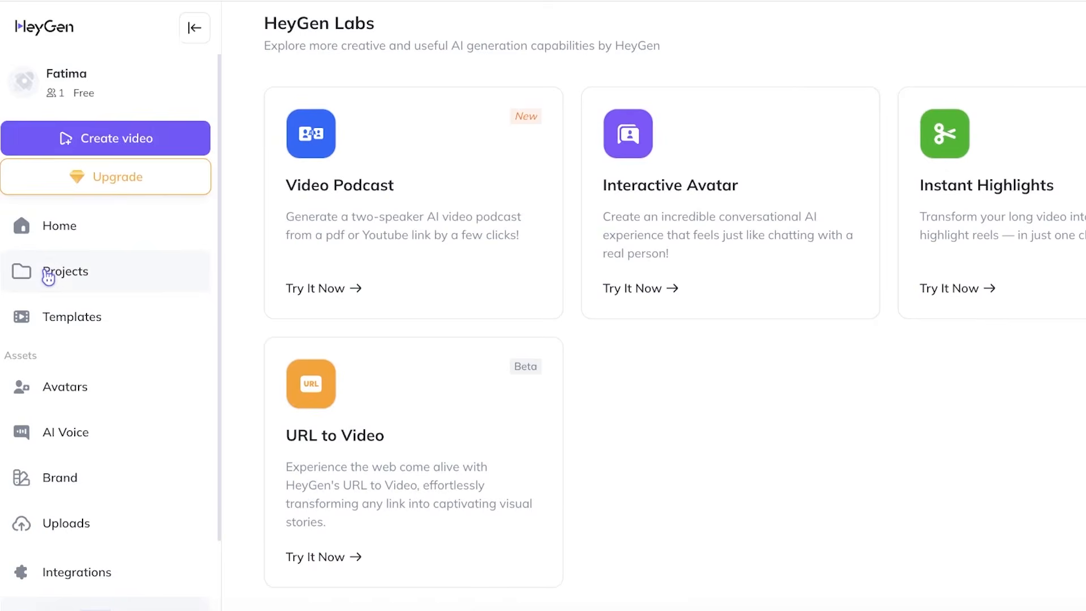
click(68, 138)
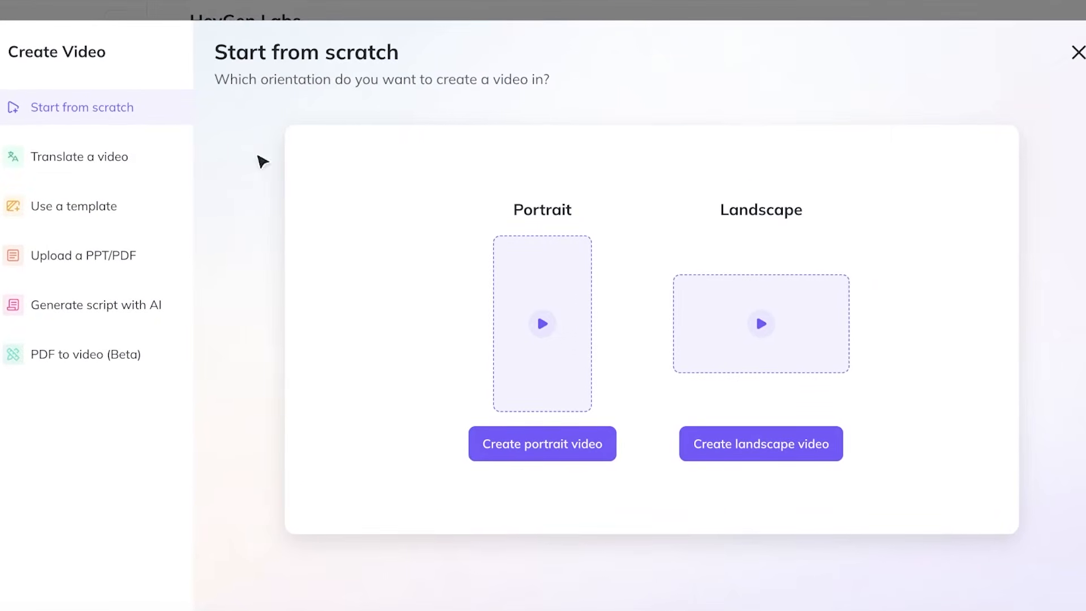
click(111, 162)
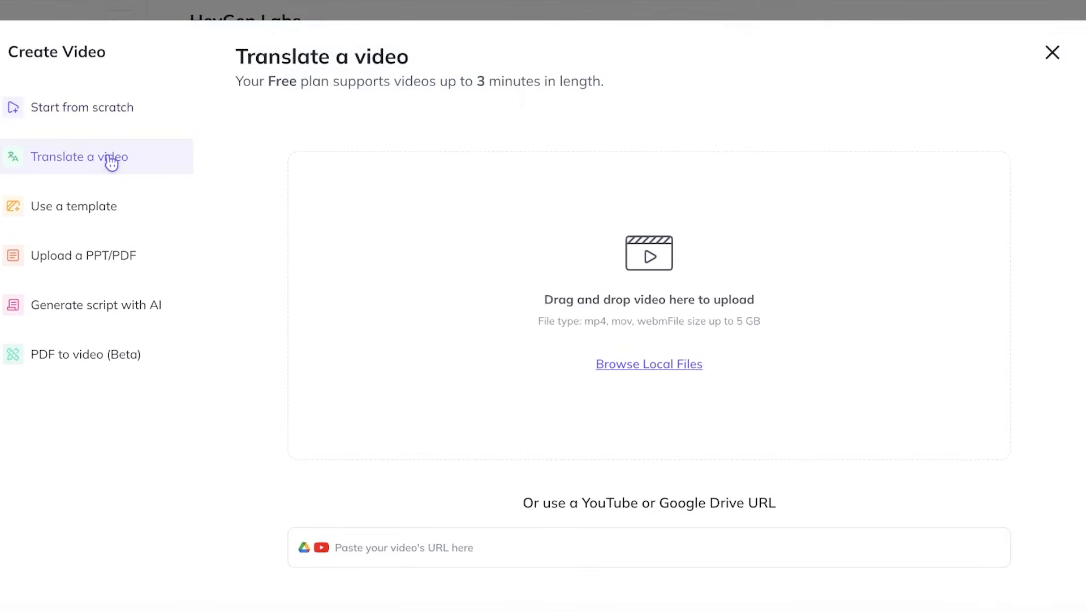
click(109, 206)
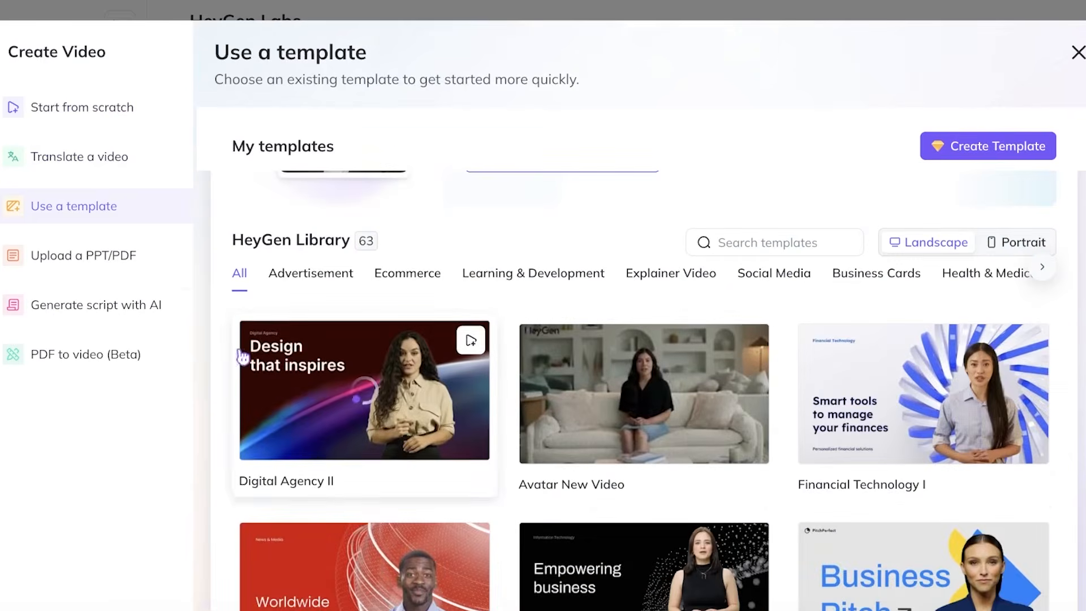
click(98, 258)
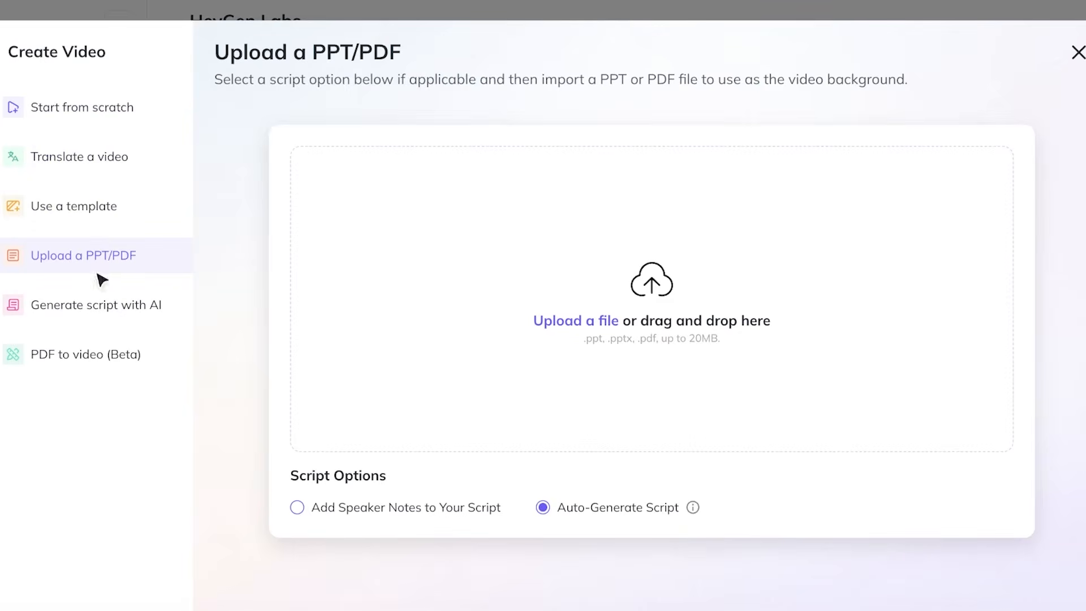
click(90, 304)
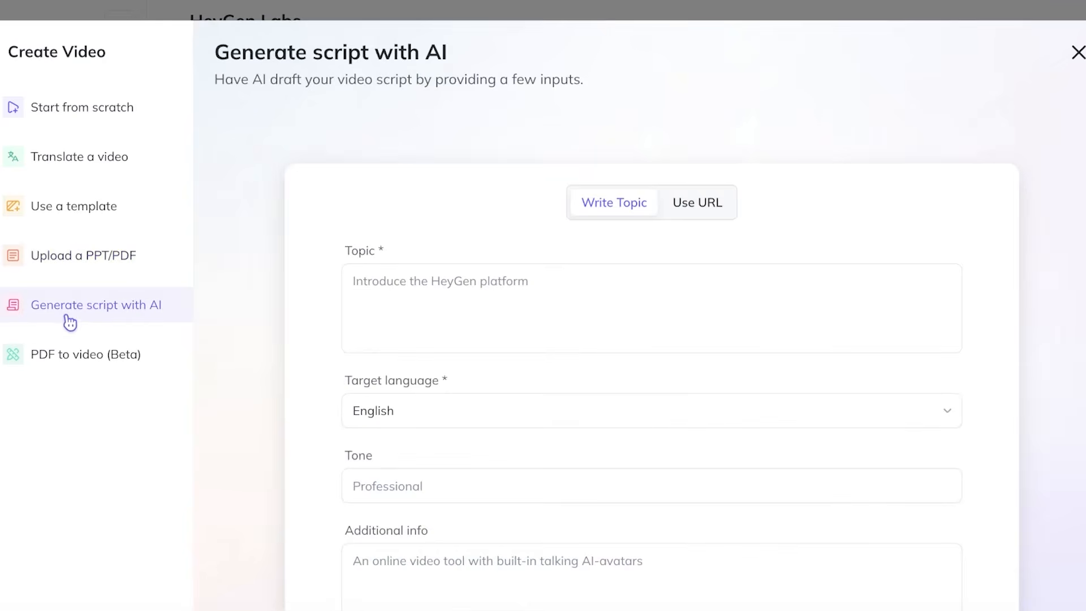
click(116, 357)
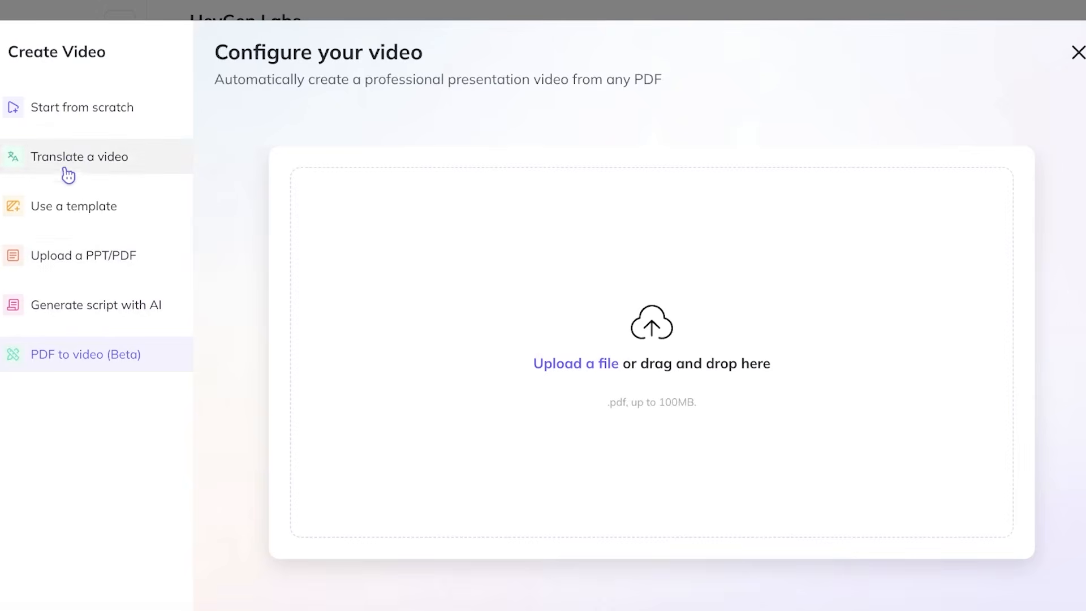
click(102, 257)
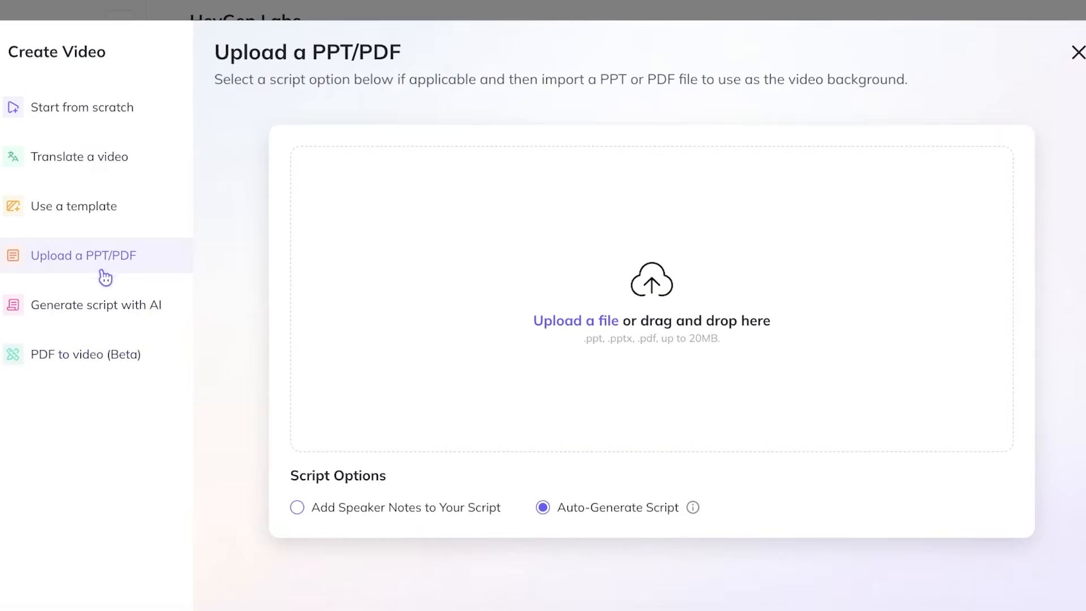
Generate an AI video script in English on the topic "Introduce the basic schools of psychology" with an educational tone
click(104, 314)
click(171, 314)
click(509, 305)
text(Introduce the basic)
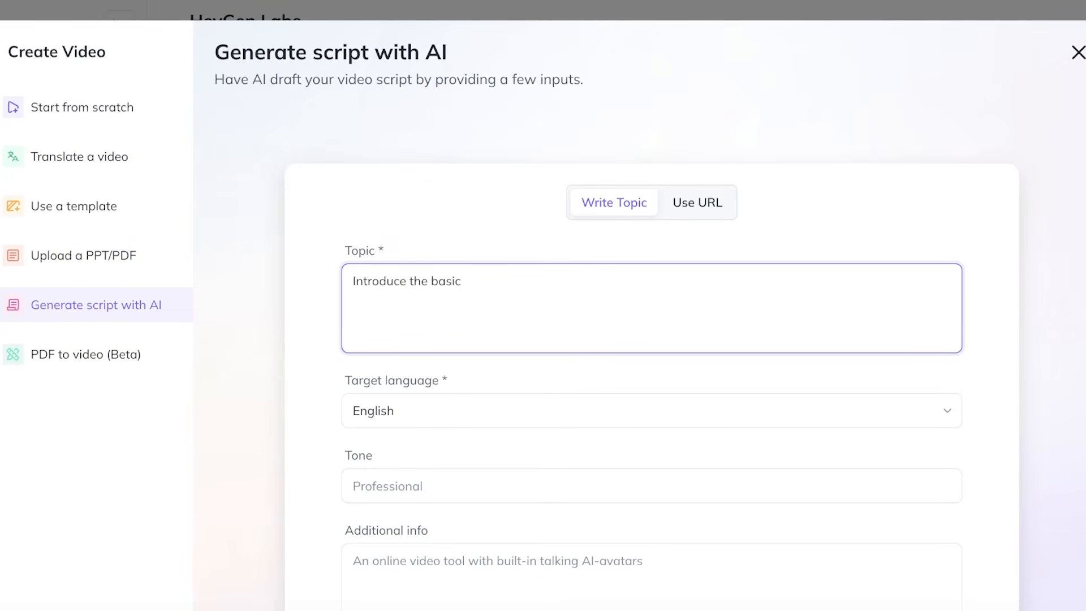
text( schools of psychology)
scroll(444, 419, down, 2)
click(439, 394)
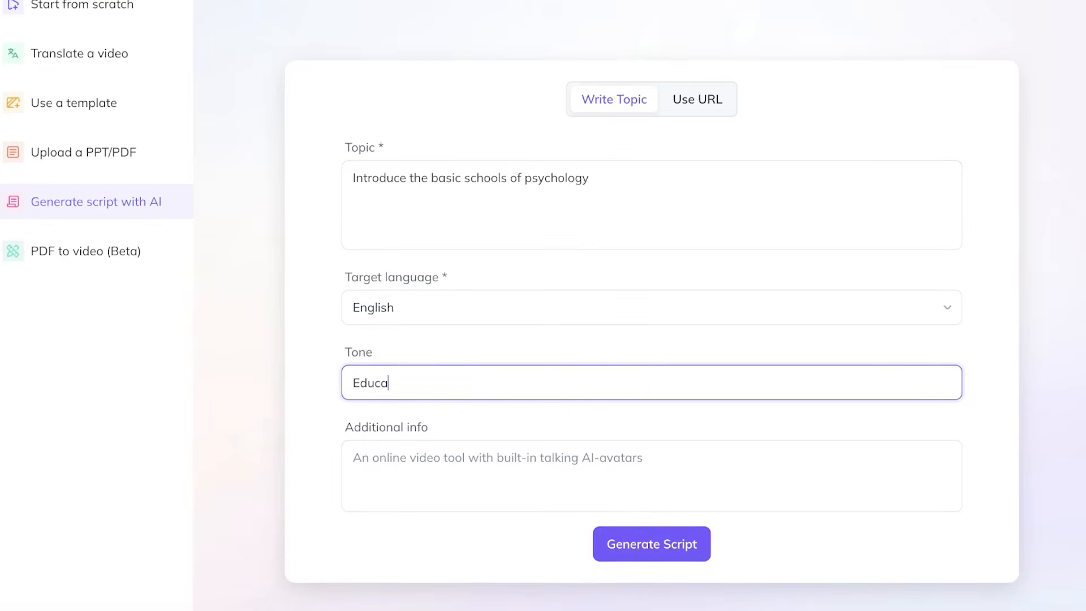
click(676, 544)
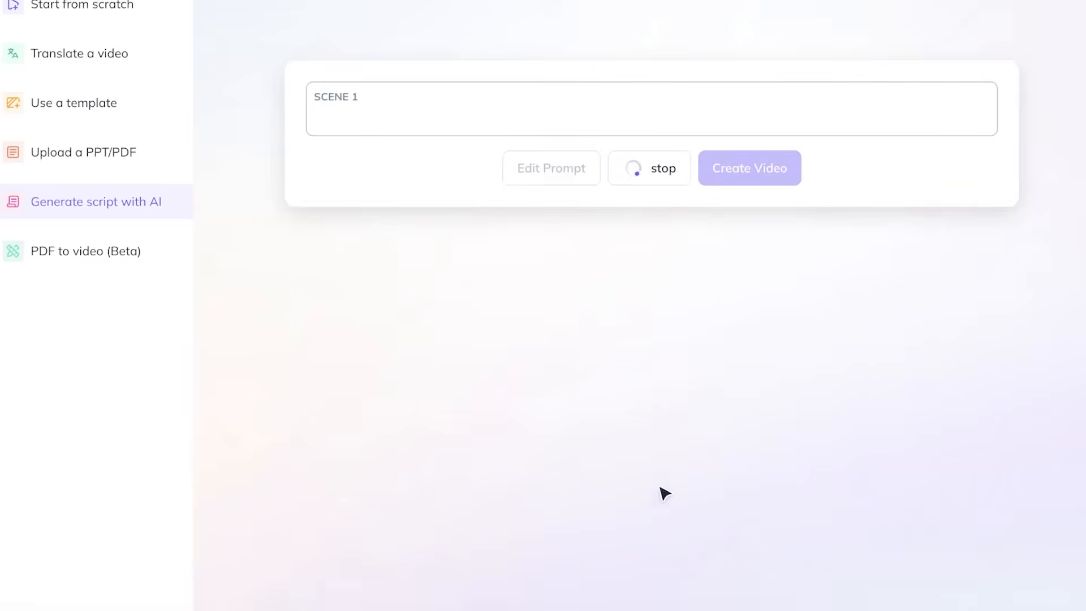
Turn the generated script into a video in the editor and play it back
scroll(500, 243, up, 2)
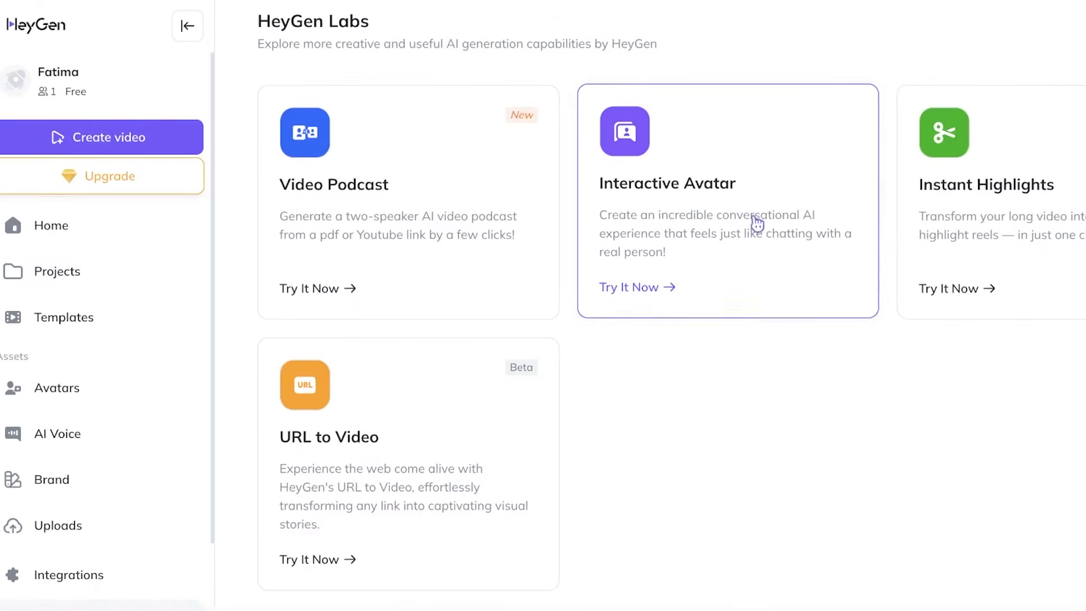
click(135, 231)
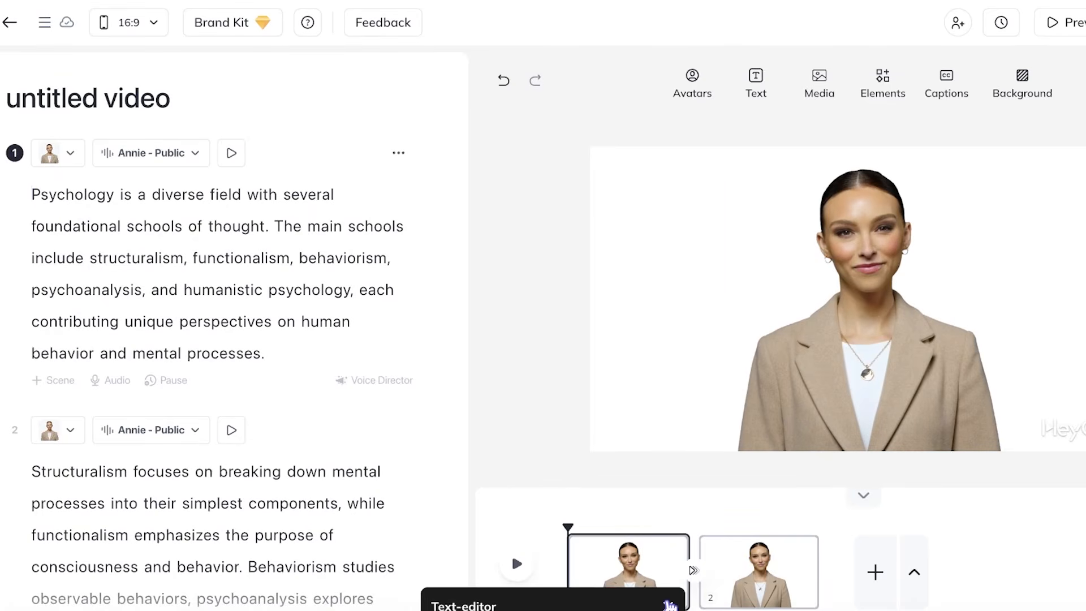
click(516, 564)
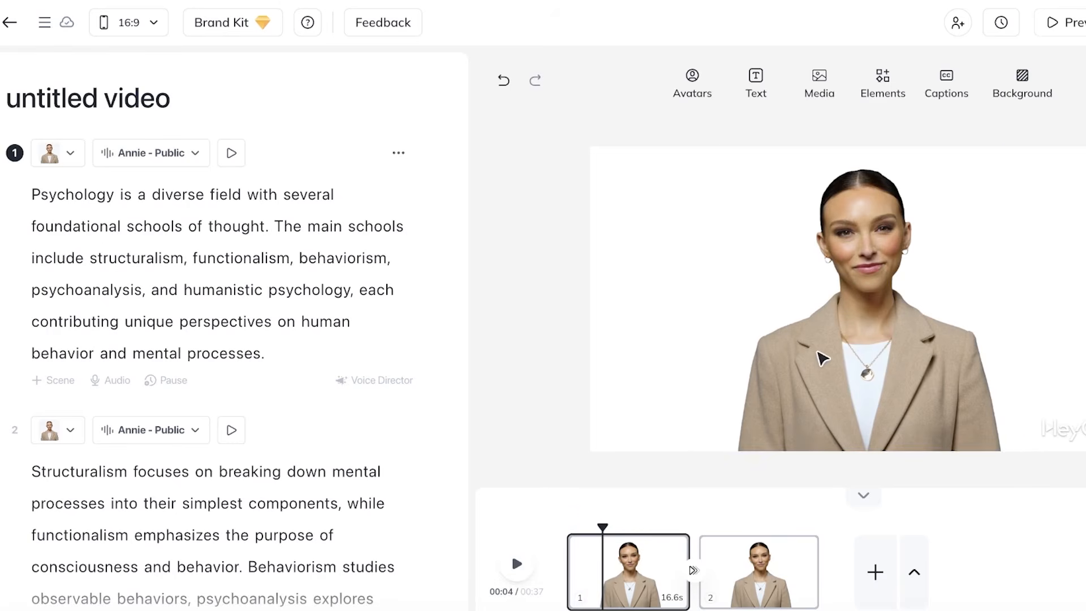
Try the Annie in Blue Suit and Annie in Black V neck Shirt looks on scene 1's avatar
click(825, 356)
click(815, 98)
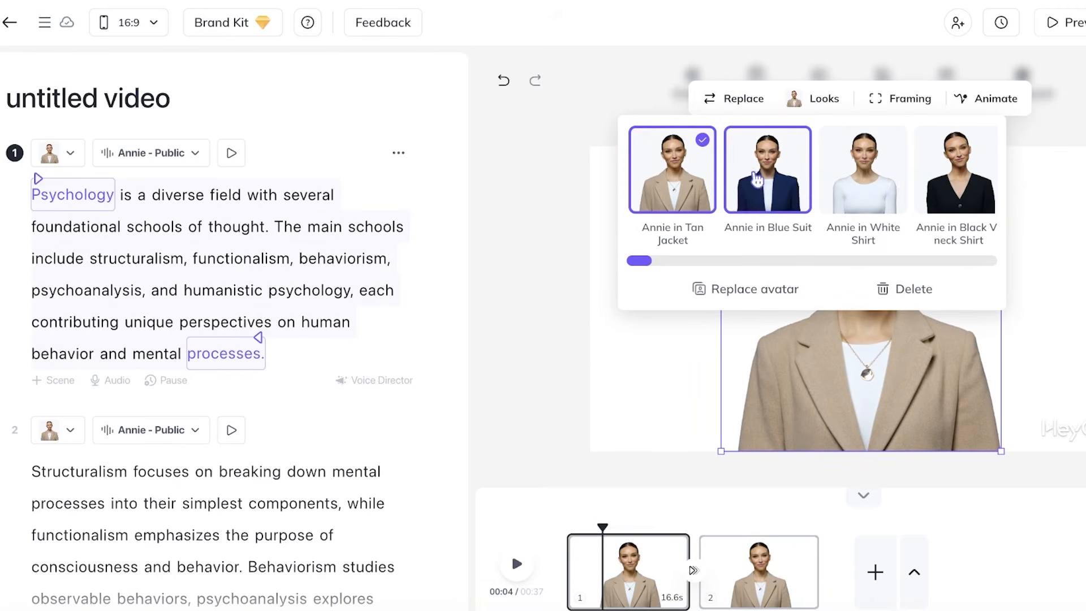
click(746, 181)
click(817, 99)
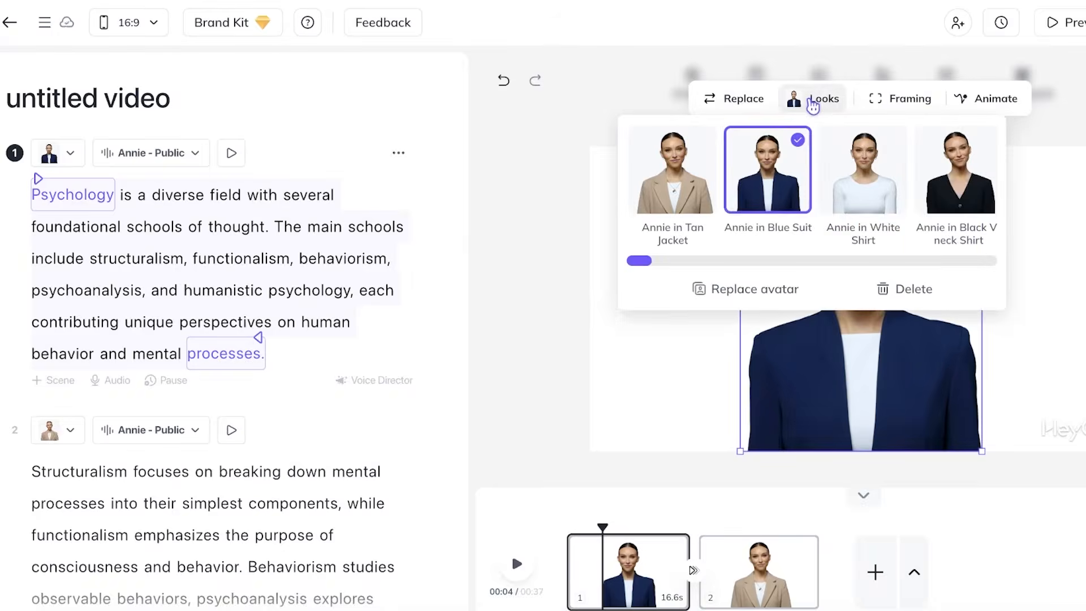
click(954, 178)
click(817, 102)
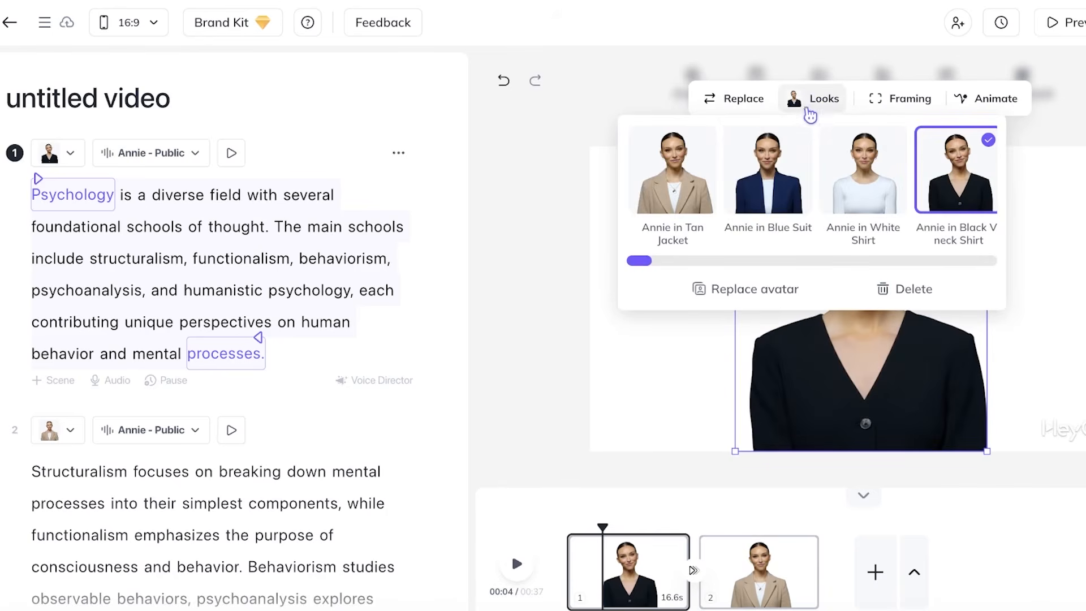
Replace scene 1's avatar with the Georgia look wearing a black blazer in front of bookshelves
click(727, 104)
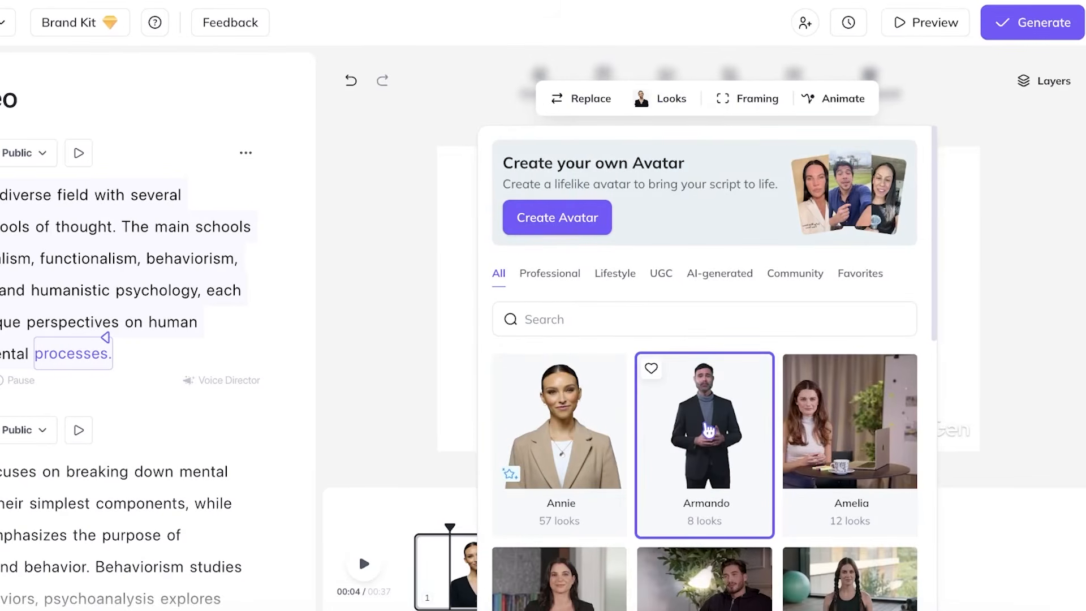
scroll(712, 458, down, 5)
click(588, 316)
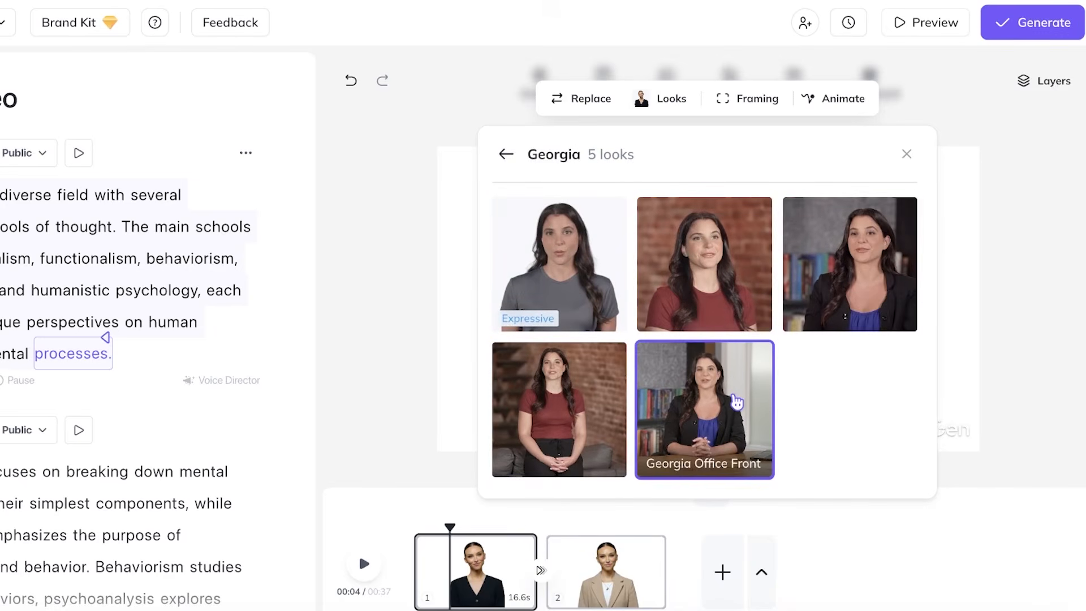
click(736, 403)
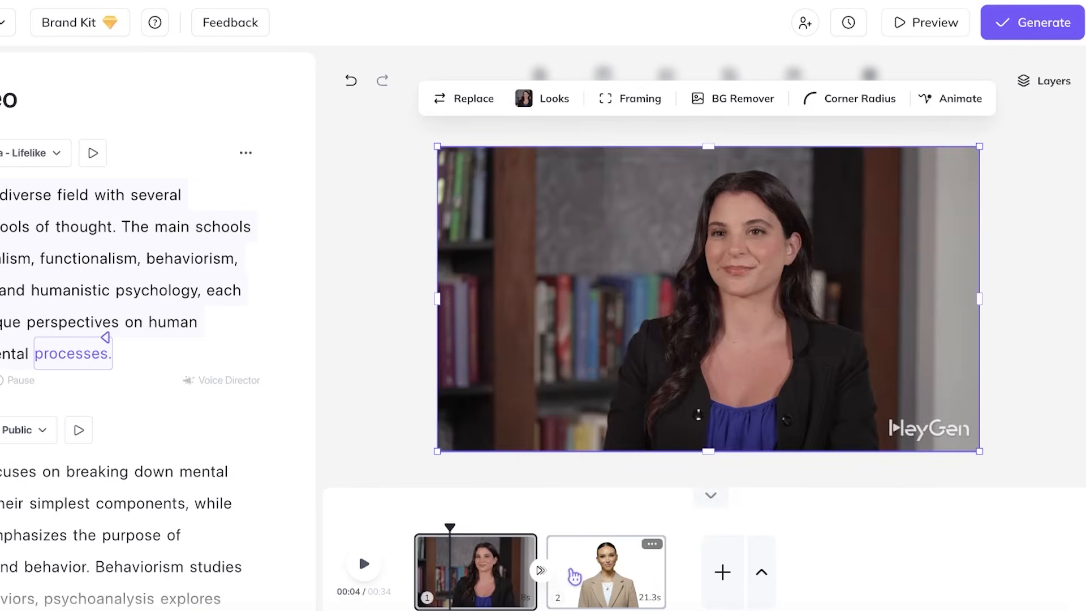
Select scene 2, browse the avatar library and examine the looks offered for Marcus
click(574, 576)
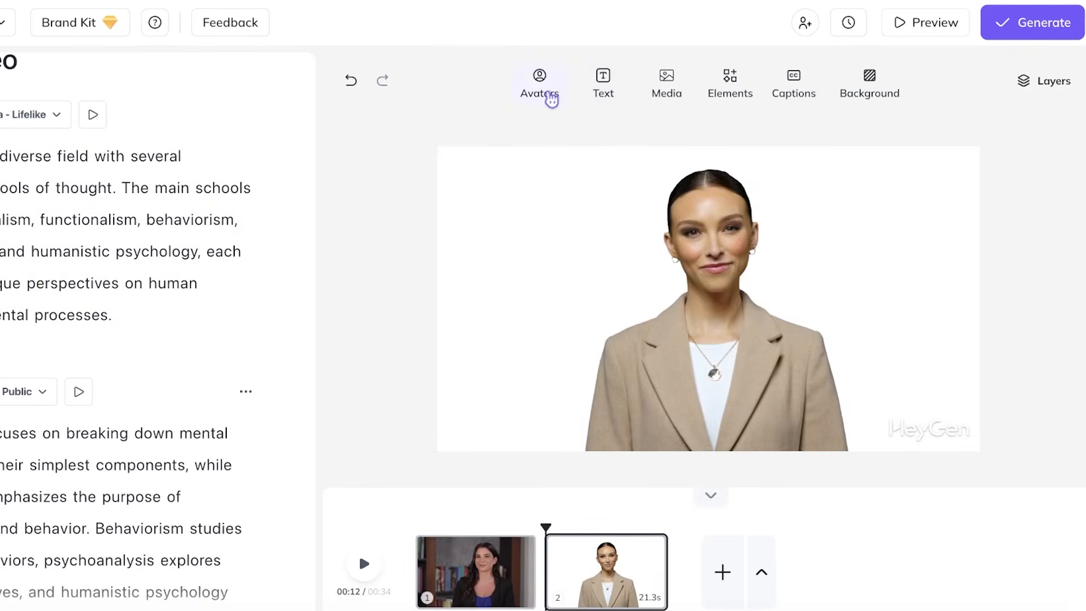
click(549, 96)
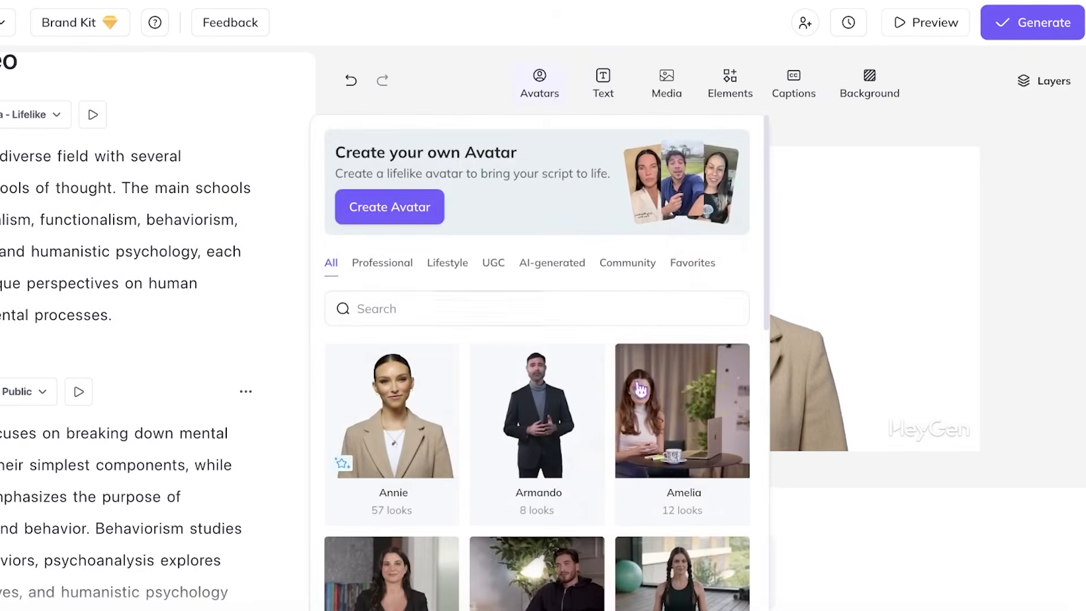
scroll(659, 504, down, 10)
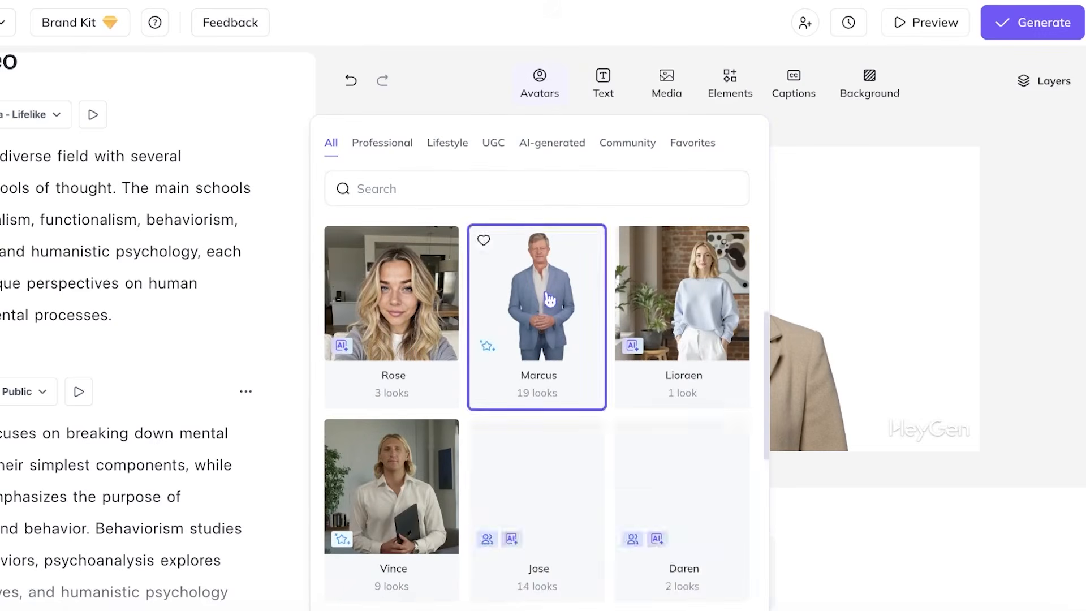
scroll(545, 316, up, 5)
click(585, 546)
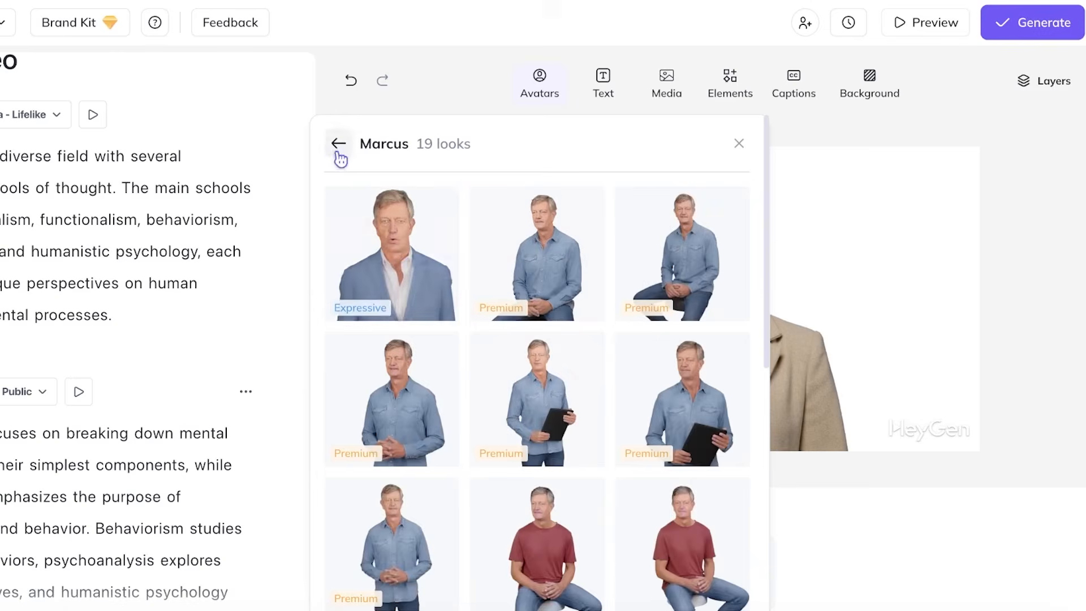
scroll(614, 459, down, 4)
scroll(614, 459, down, 1)
click(631, 424)
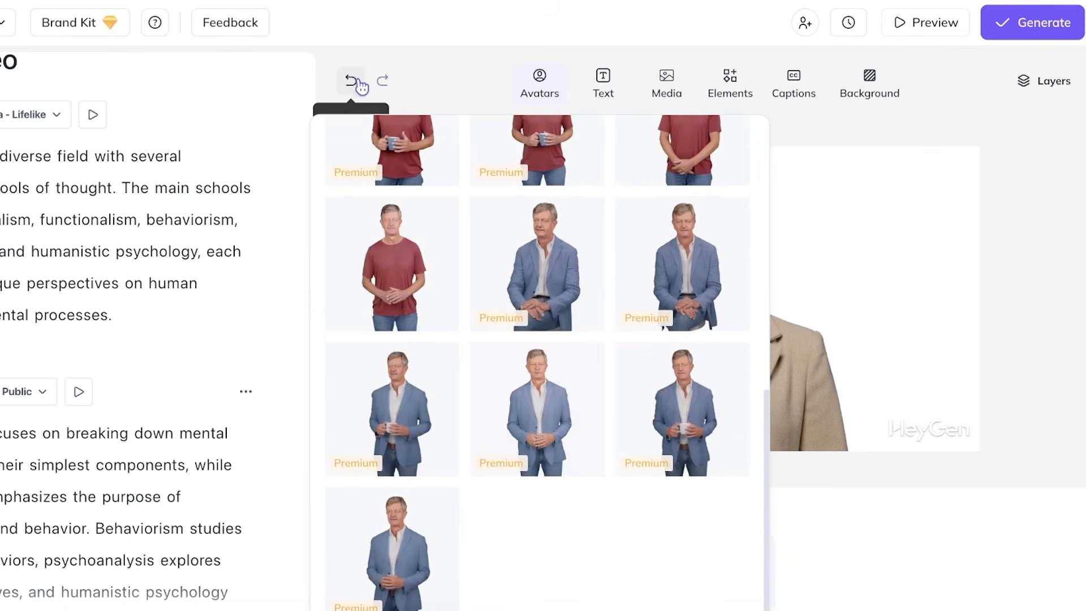
scroll(412, 208, up, 5)
click(345, 145)
Browse the Professional avatars and check the looks offered for Armando
scroll(537, 320, down, 1)
click(382, 226)
scroll(615, 365, down, 2)
scroll(601, 381, down, 2)
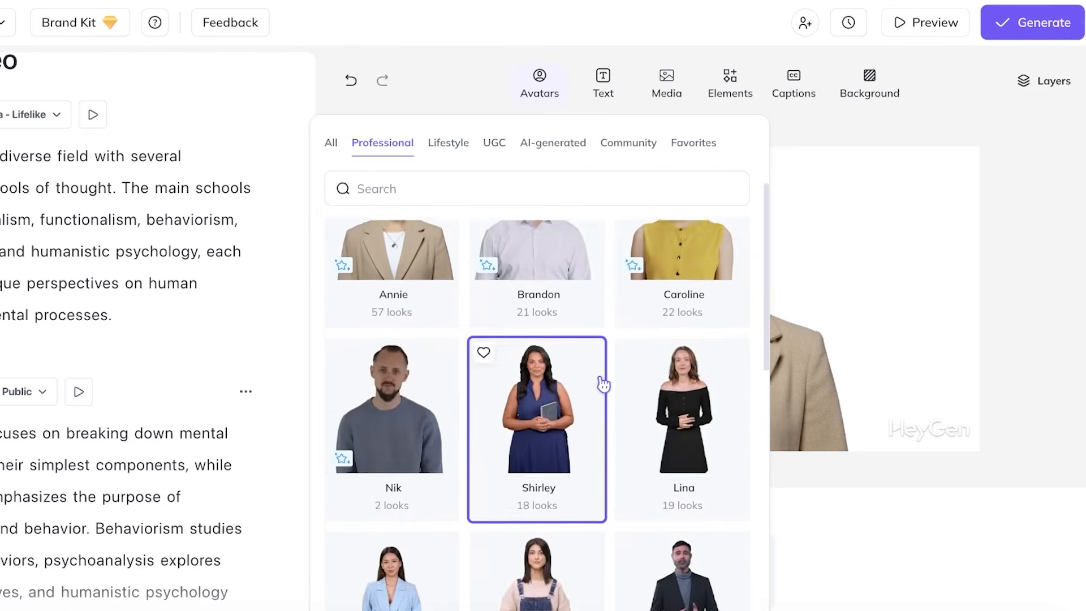
scroll(701, 486, down, 3)
click(722, 529)
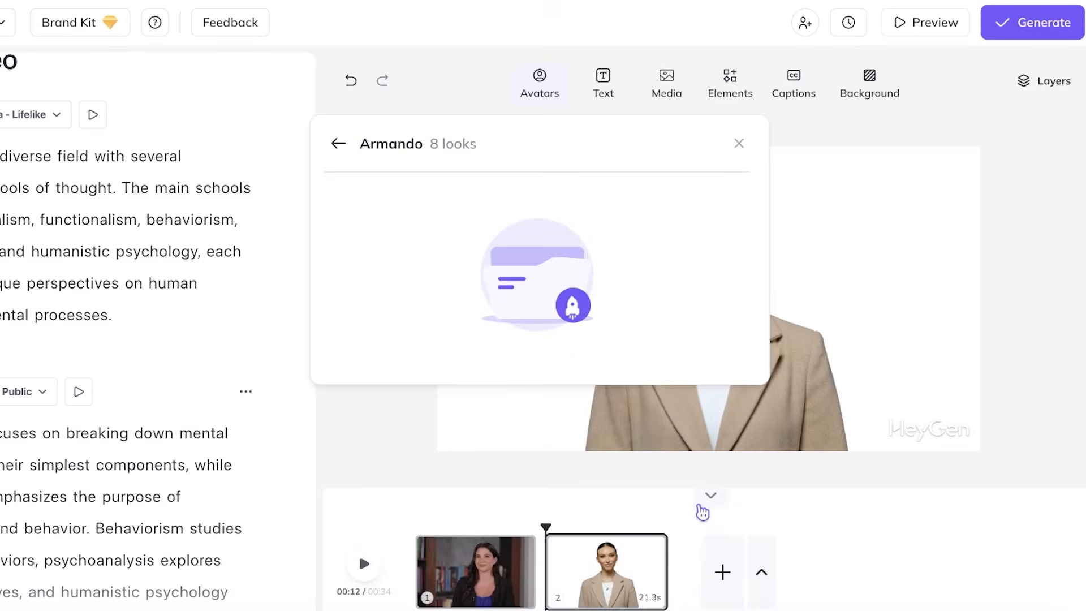
click(338, 144)
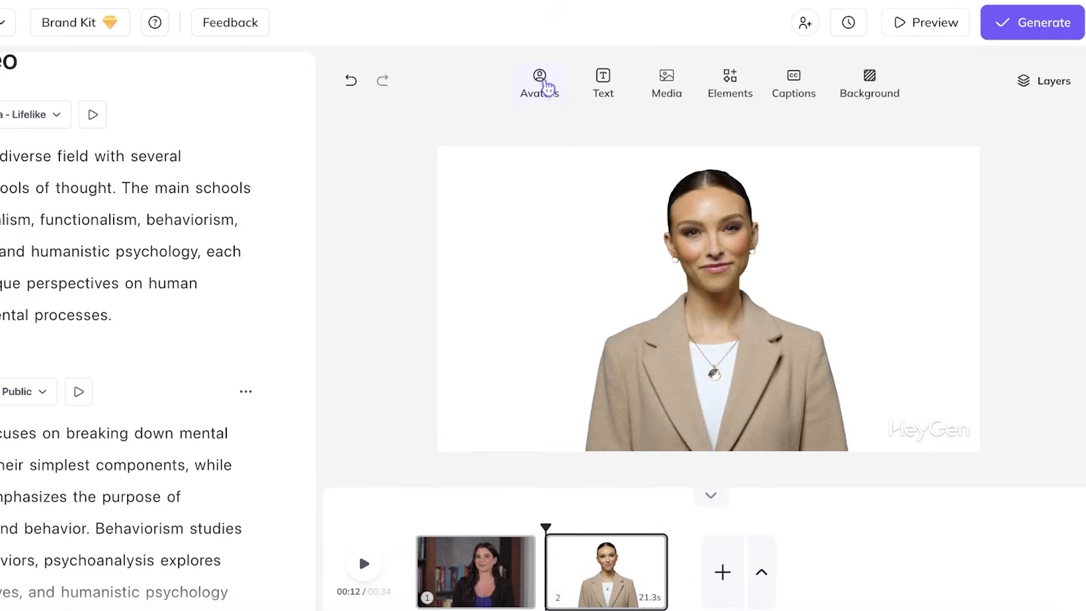
Set scene 2's avatar to the Amelia business look seated at a table with a laptop
click(540, 82)
scroll(532, 396, down, 10)
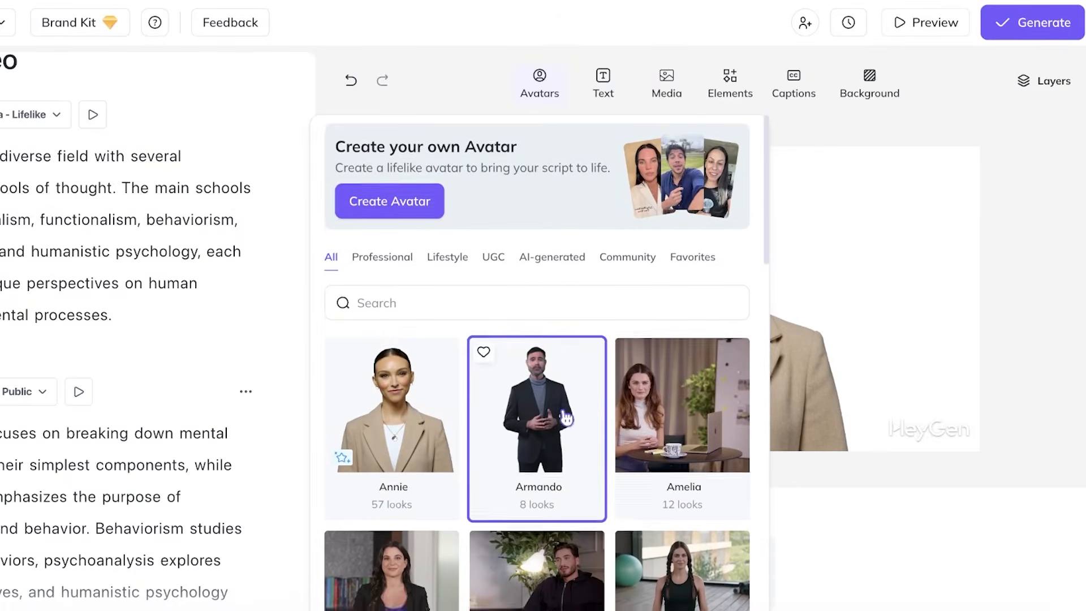
scroll(634, 312, down, 2)
click(636, 305)
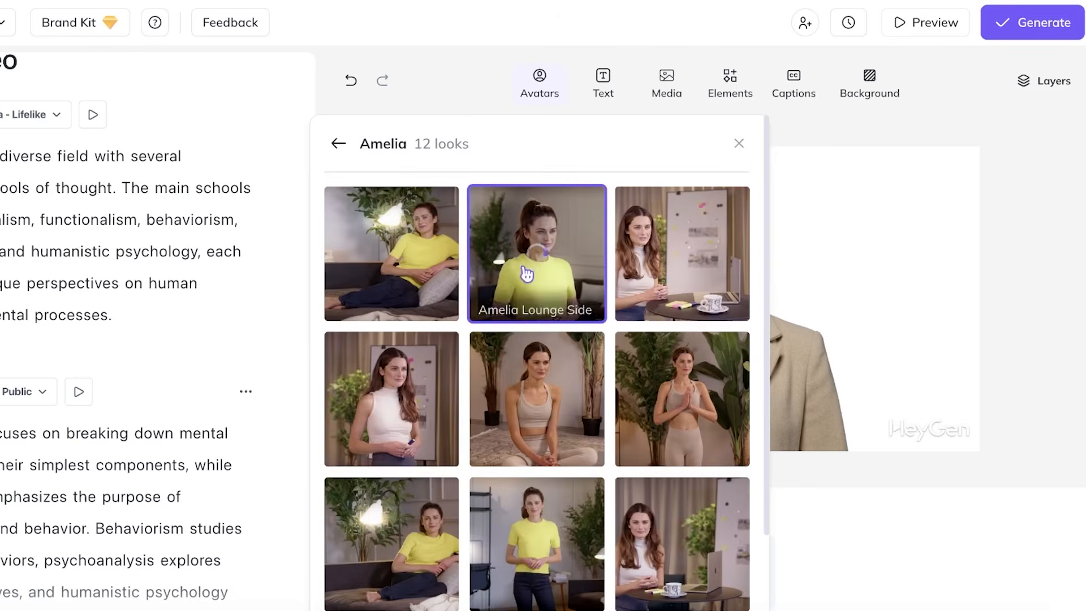
scroll(537, 384, down, 3)
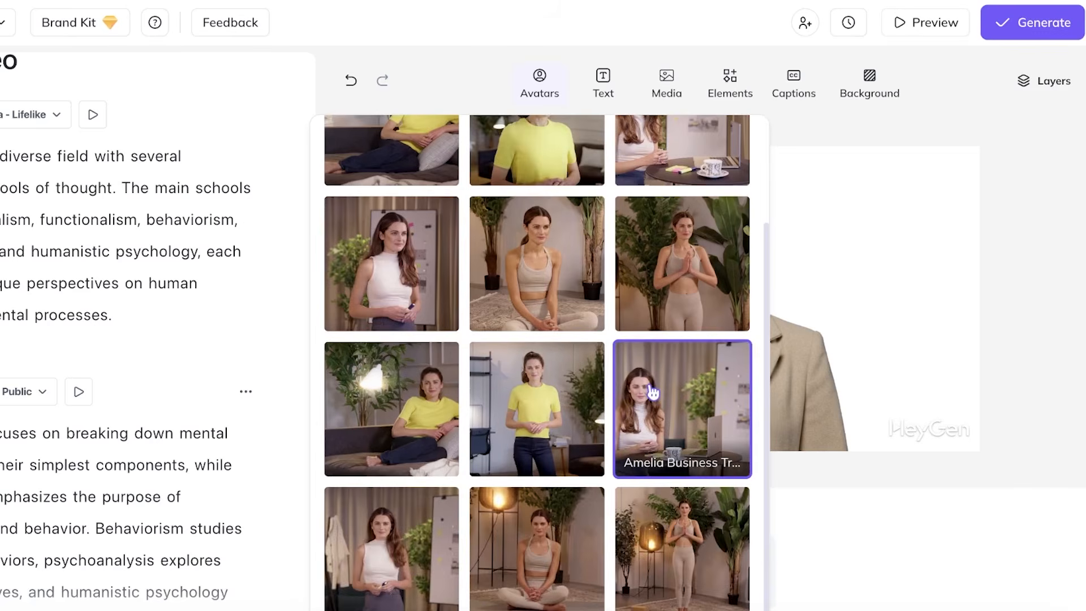
click(636, 418)
scroll(115, 473, down, 1)
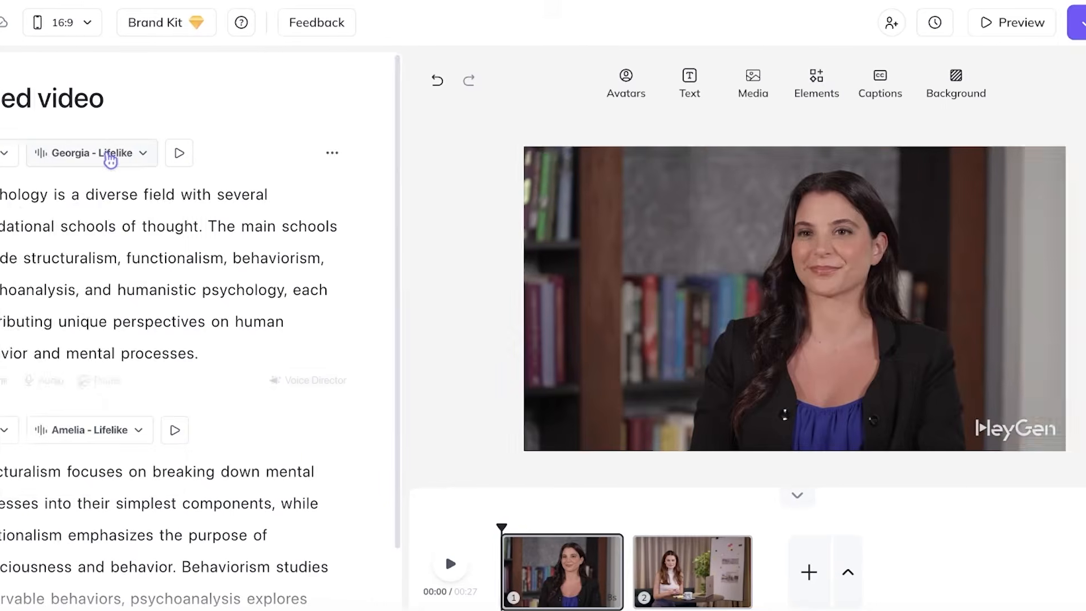
Examine the voices offered for scene 1 in the HeyGen Library and Georgia's Voices, leaving the selection as it is
click(25, 154)
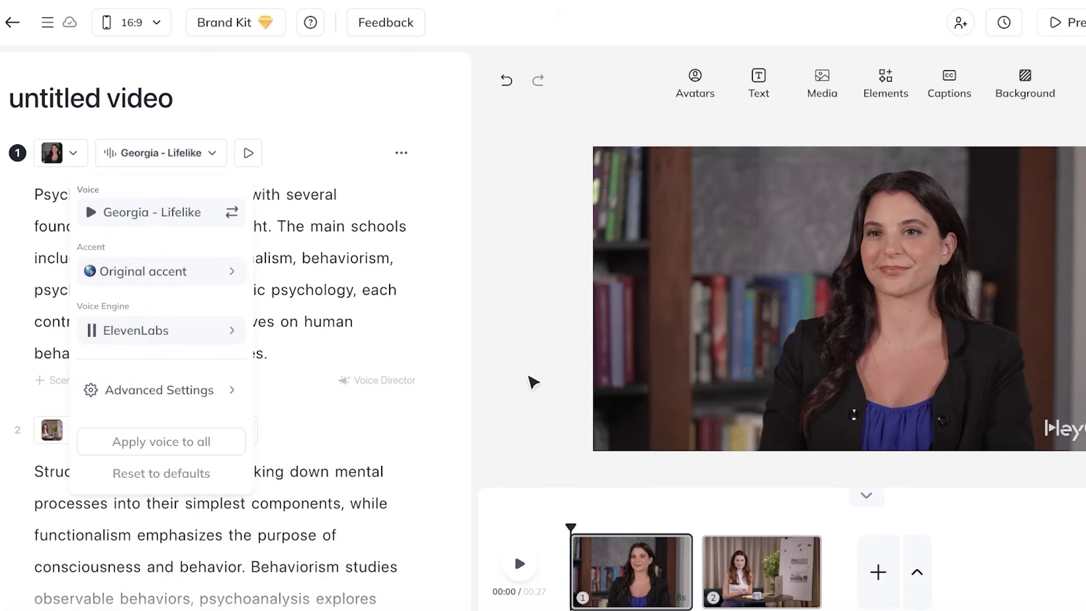
click(200, 221)
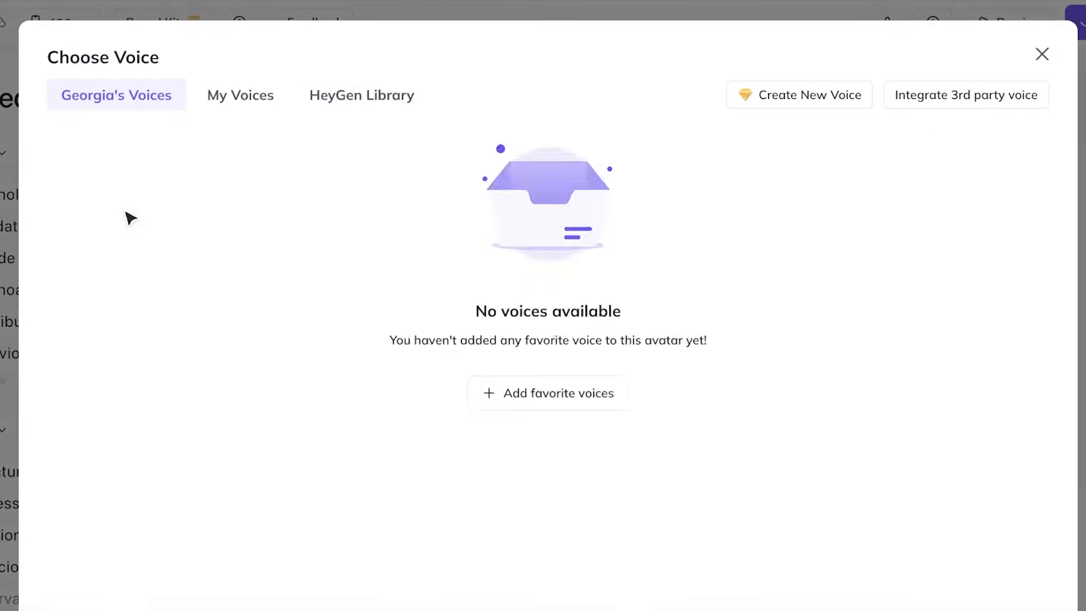
click(377, 99)
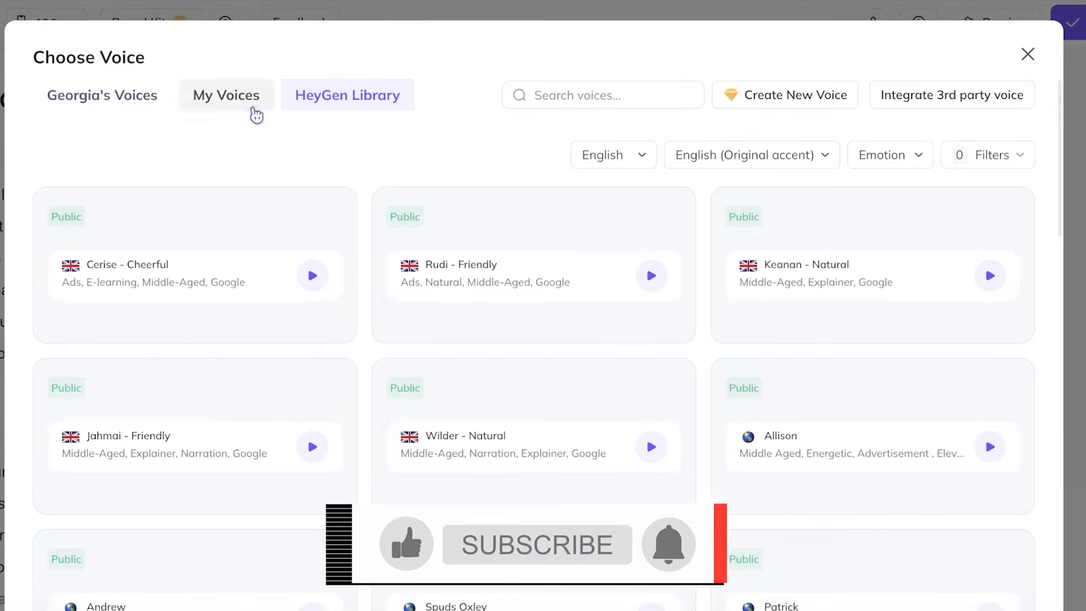
click(68, 103)
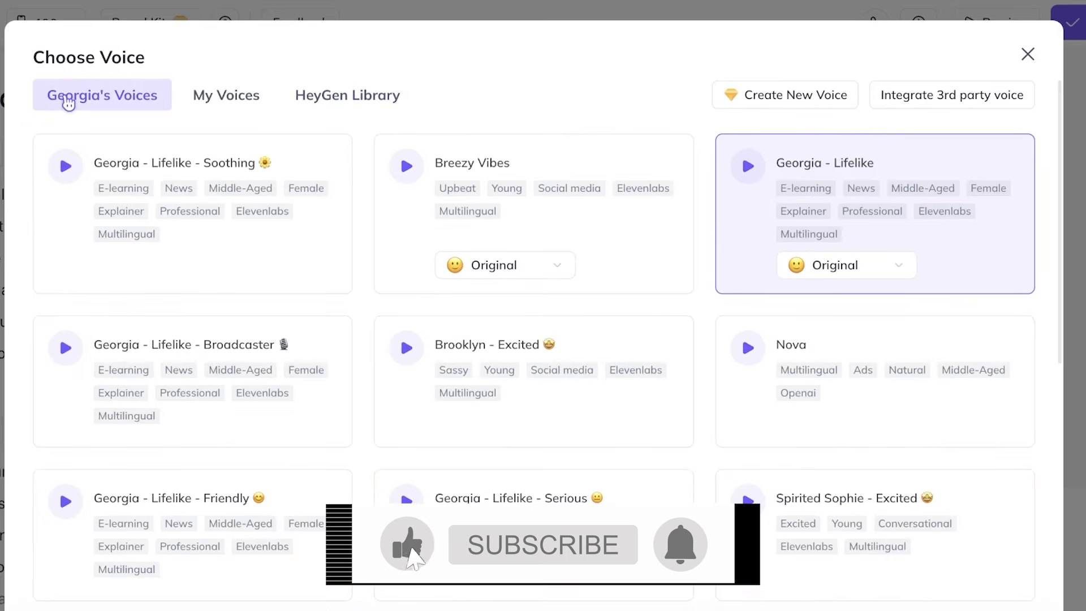
click(1036, 58)
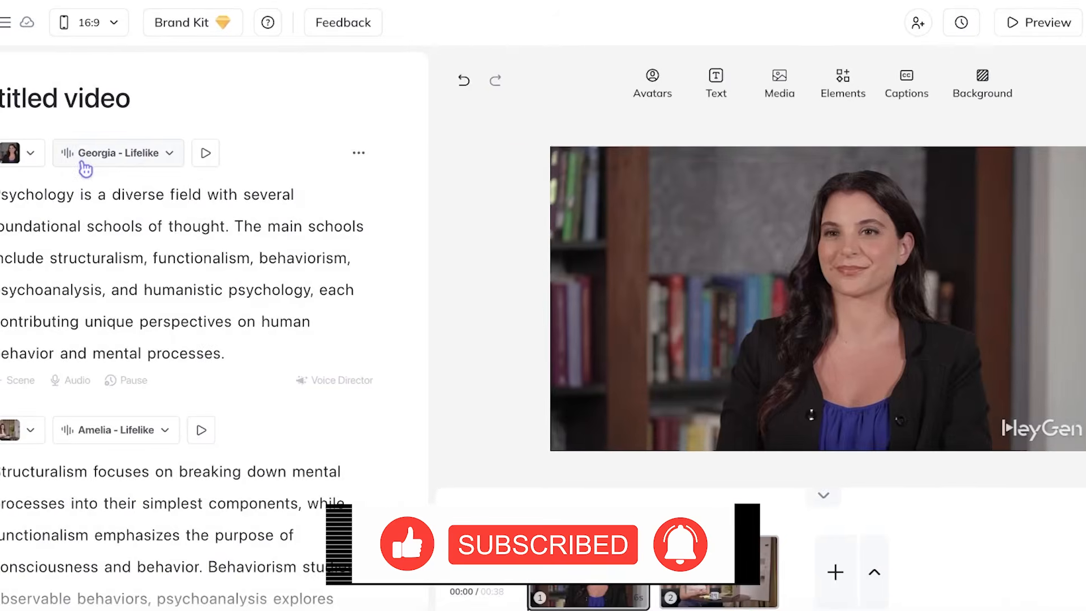
View the accent and voice engine options for scene 1's voice
click(78, 161)
mouse_move(78, 275)
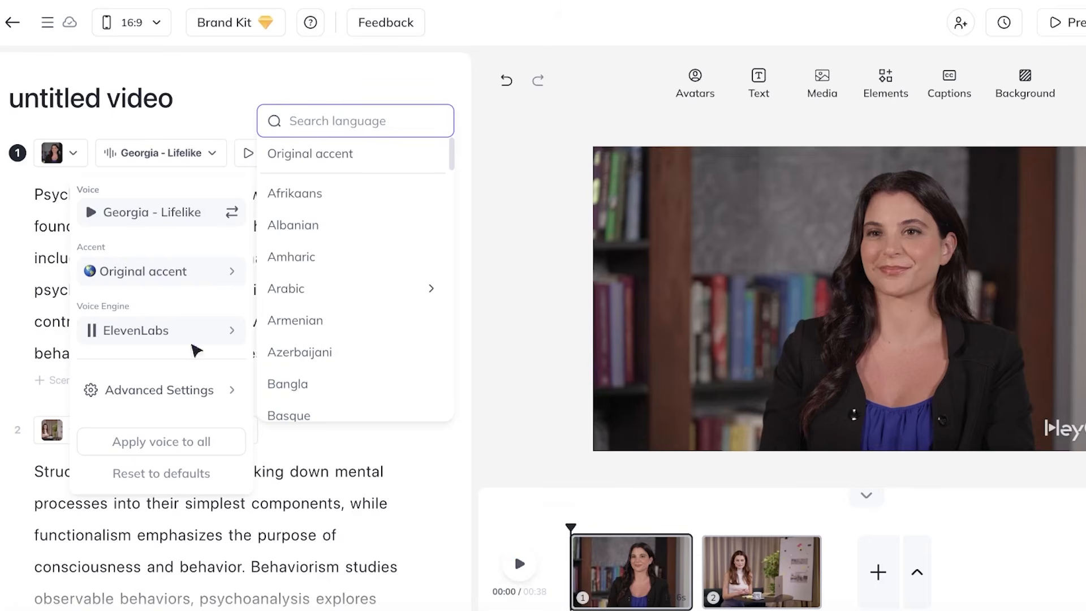
mouse_move(187, 340)
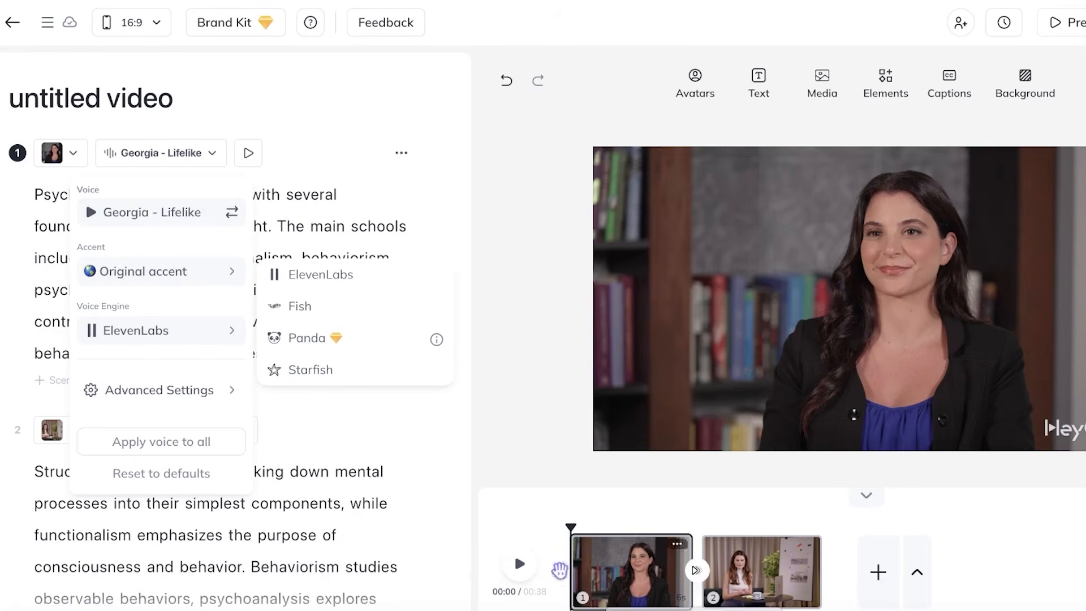
Change scene 1's voice to Georgia - Lifelike - Broadcaster and play the scene
click(158, 169)
click(158, 169)
click(168, 218)
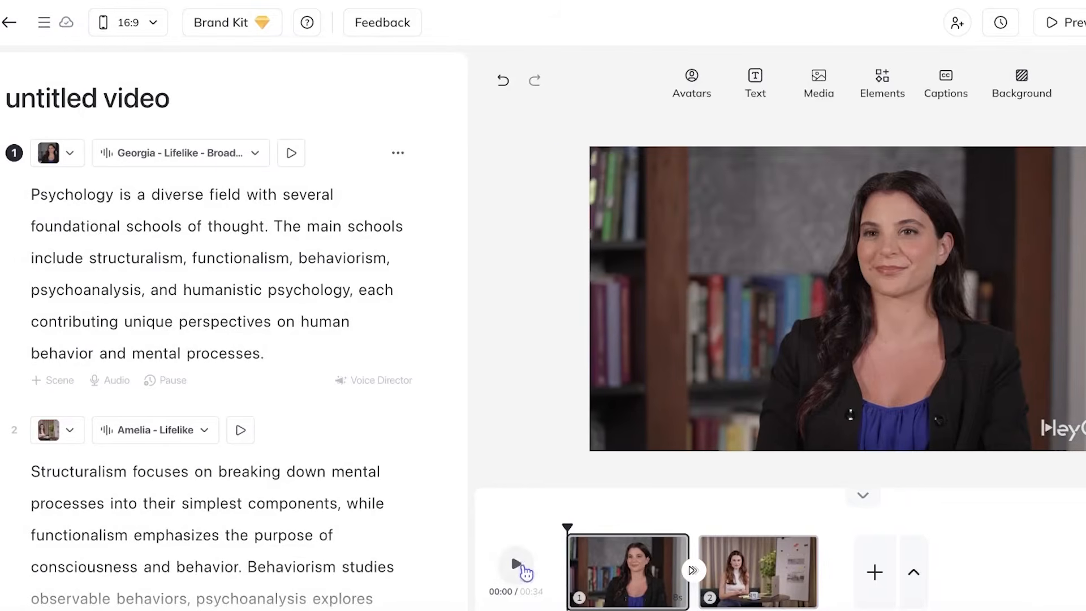
click(517, 564)
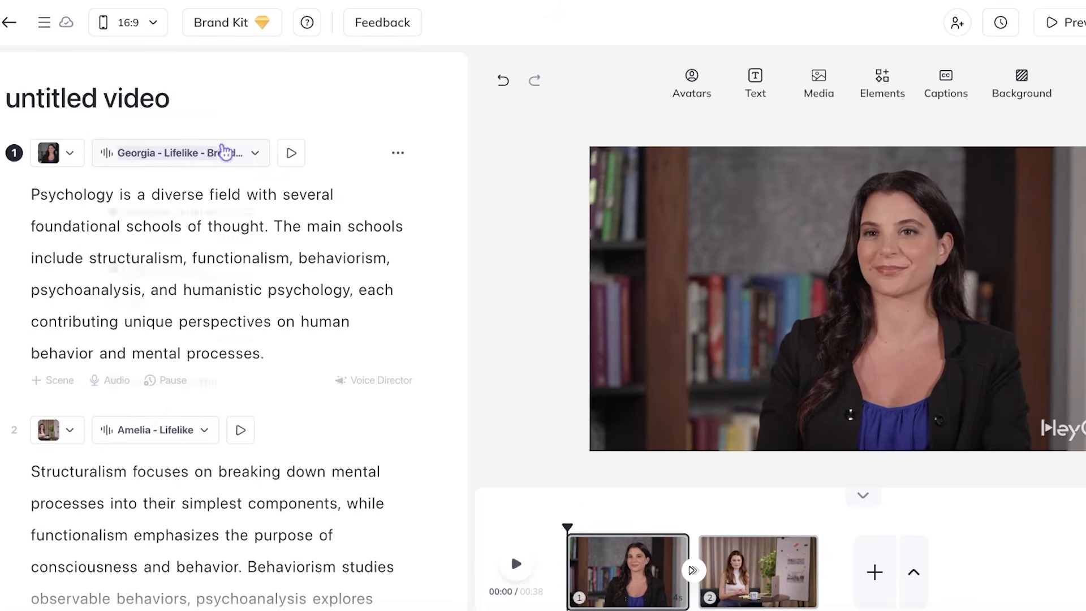
Review the advanced settings of scene 1's voice, including model, speed, volume, similarity, style and stability
click(223, 151)
click(206, 390)
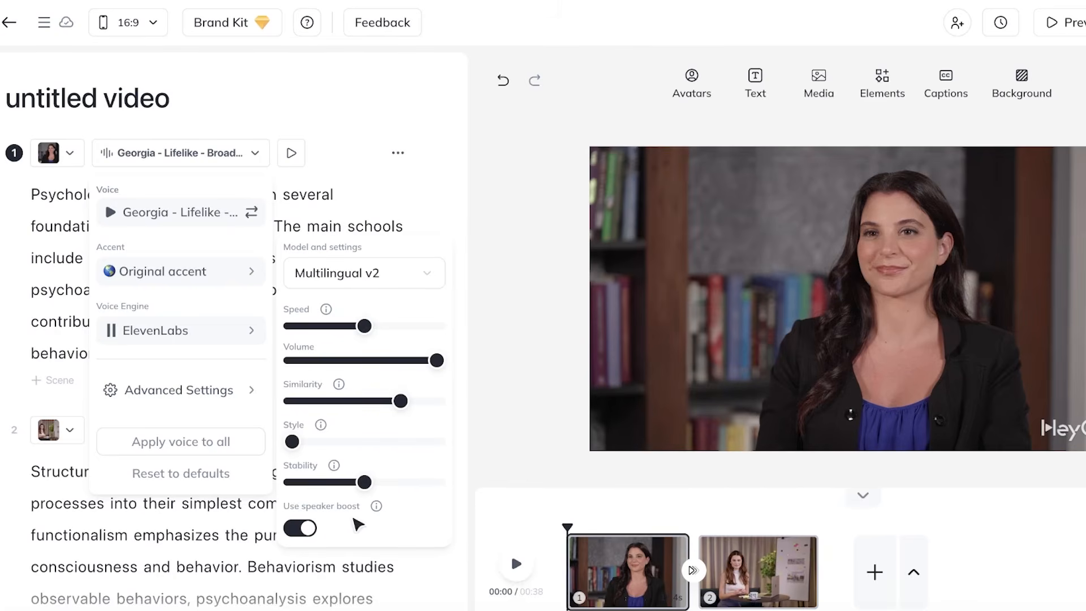
click(518, 294)
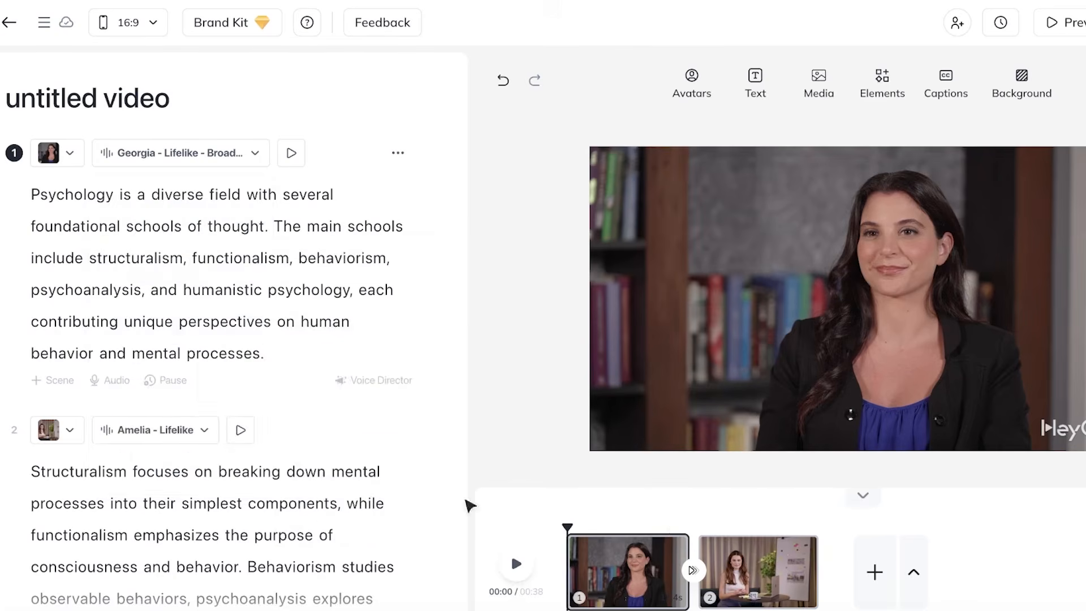
Select scene 2 and view the editing options for its avatar and the available text styles
scroll(259, 407, down, 3)
click(331, 387)
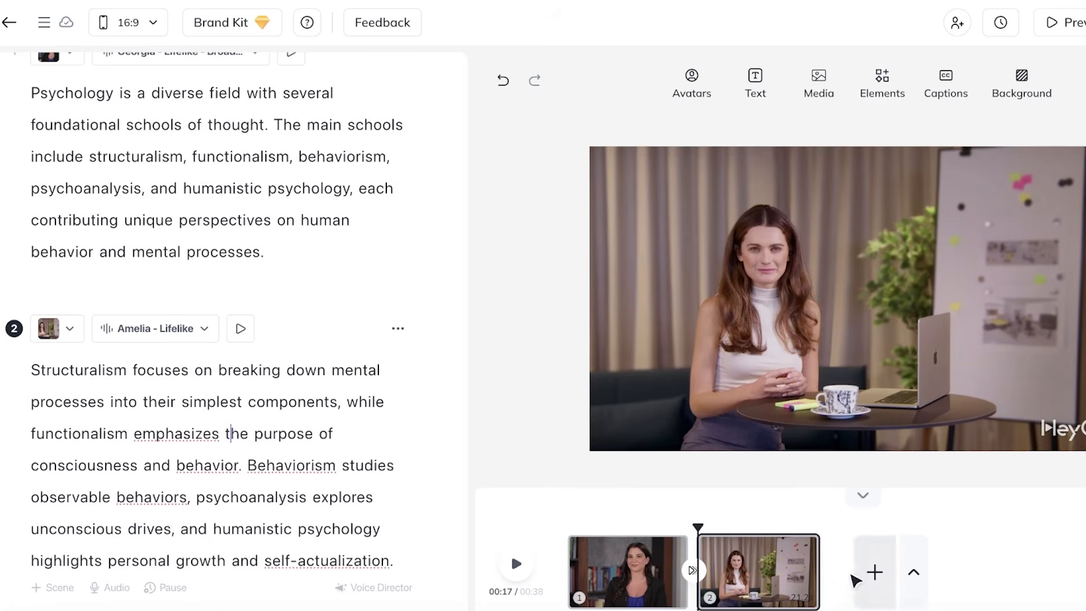
click(811, 279)
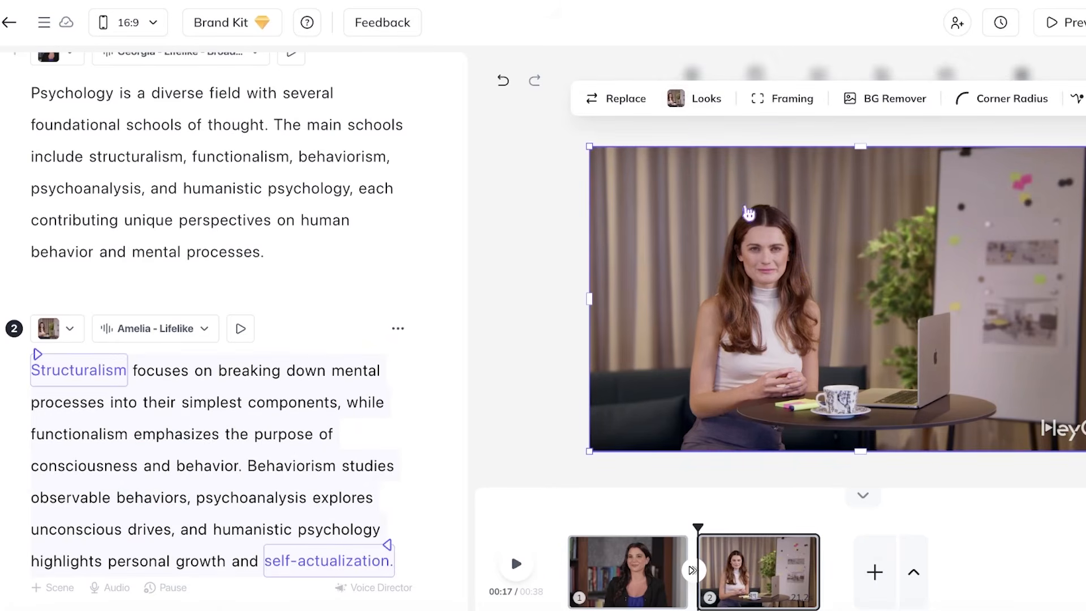
click(553, 175)
click(738, 89)
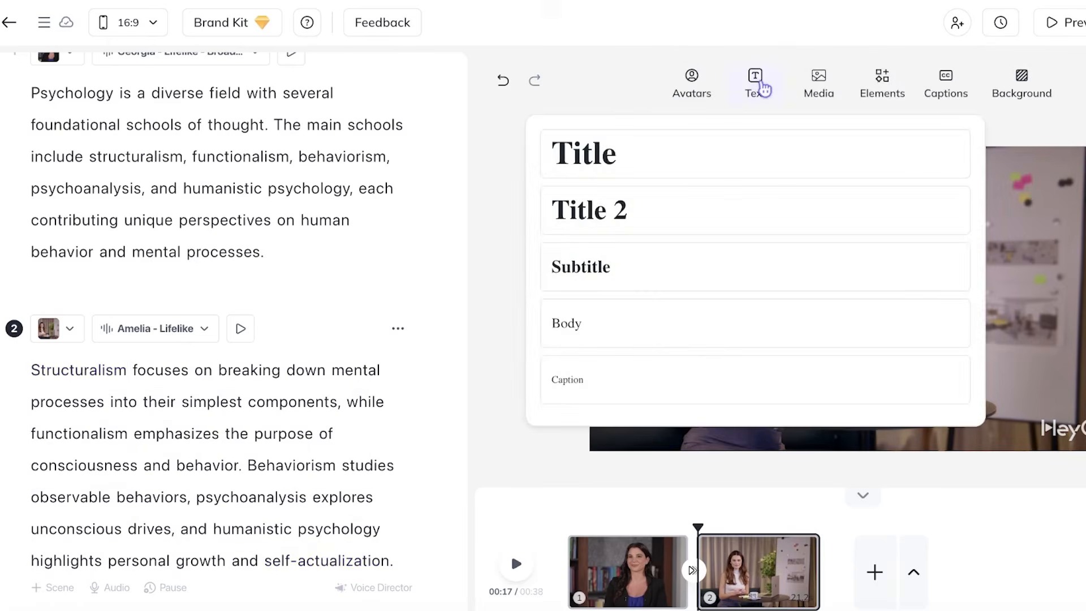
Browse the stock images available in the media library for scene 2
click(691, 84)
click(661, 81)
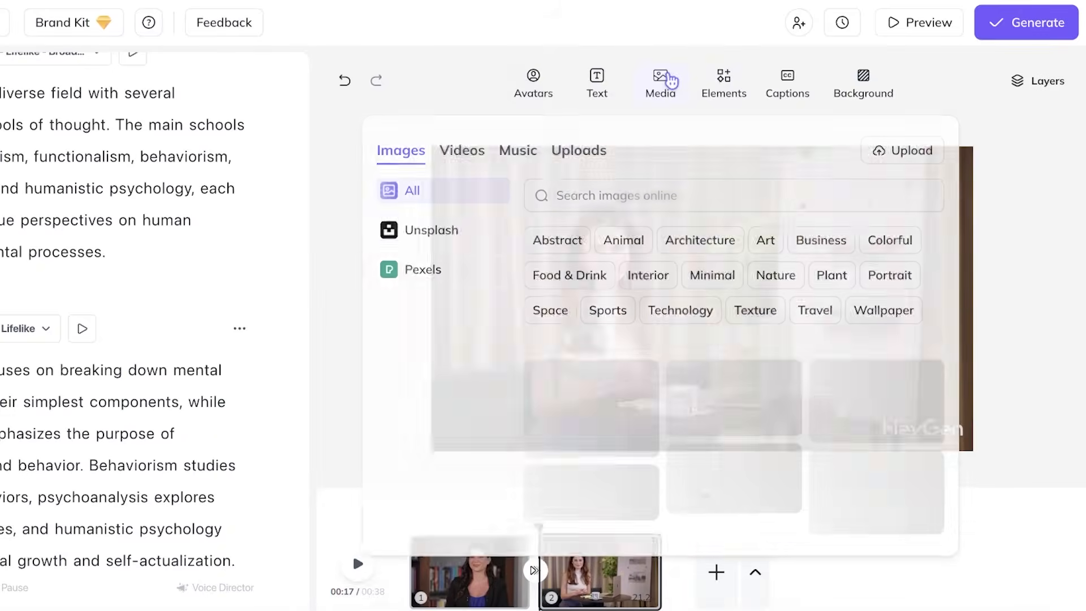
scroll(709, 371, down, 1)
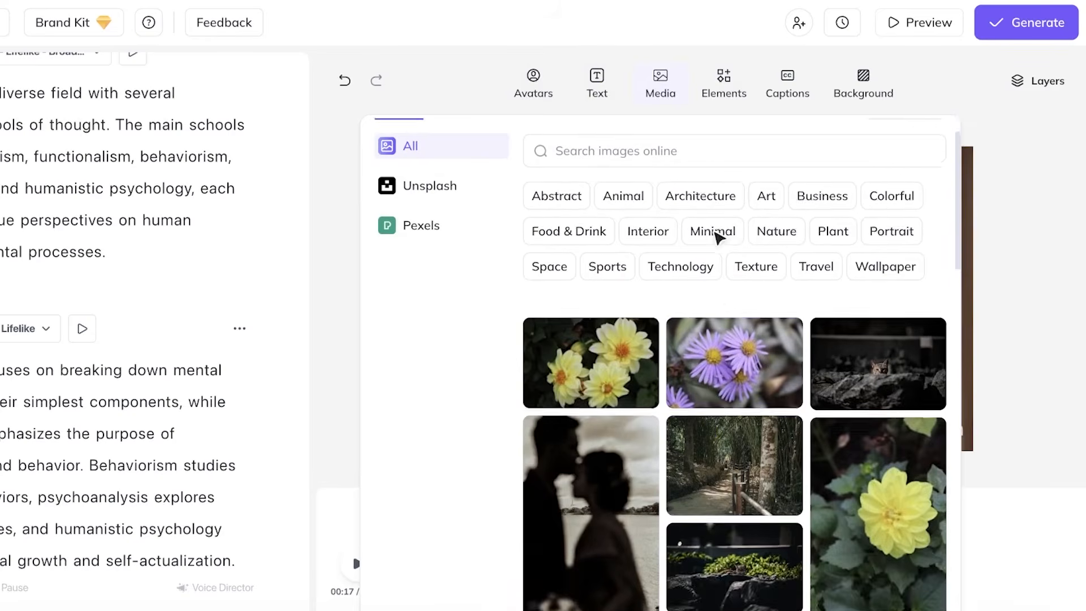
scroll(679, 187, up, 1)
scroll(939, 342, down, 5)
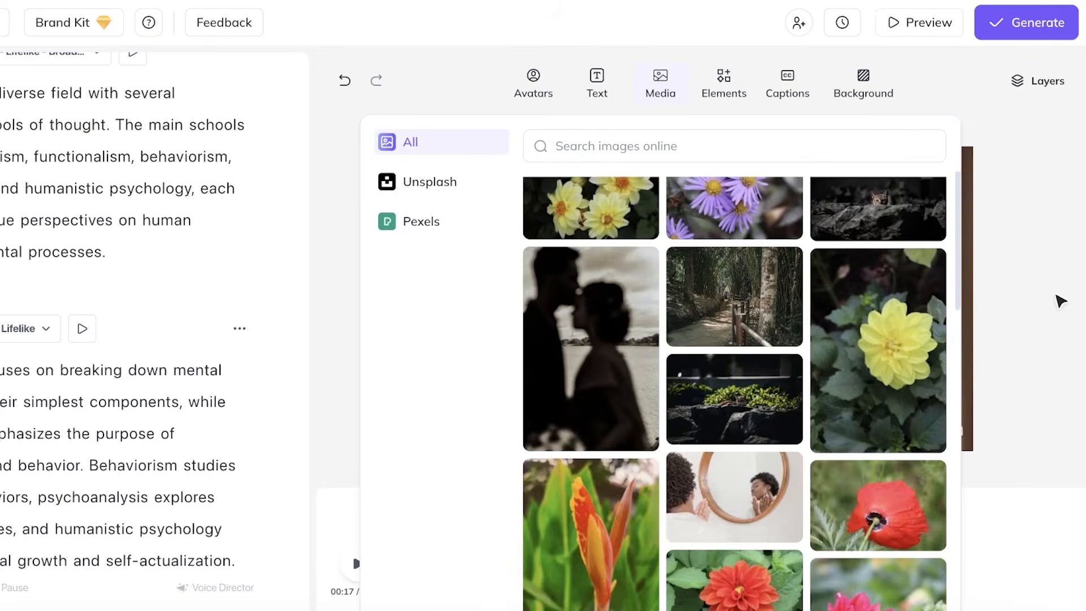
scroll(916, 375, up, 3)
click(1038, 252)
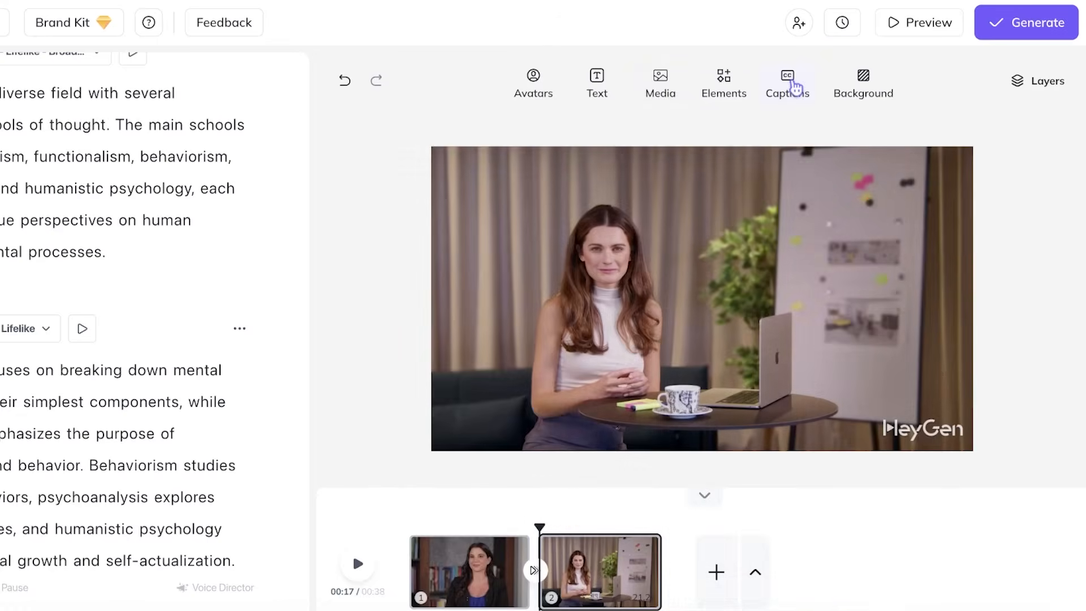
Select scene 1 and add captions in the style with a purple box highlighting the spoken word
click(792, 86)
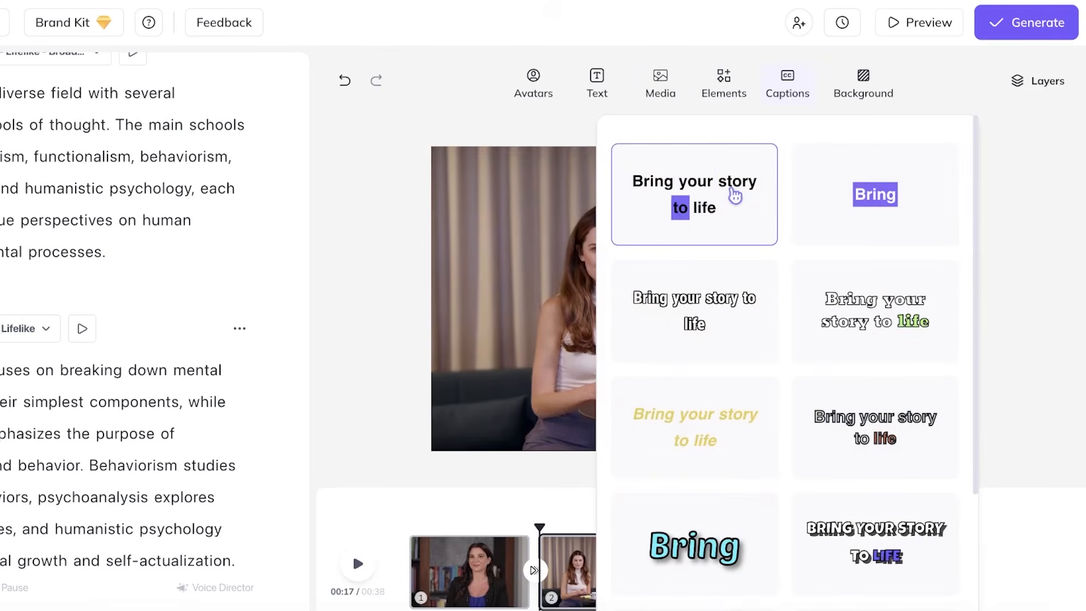
click(447, 567)
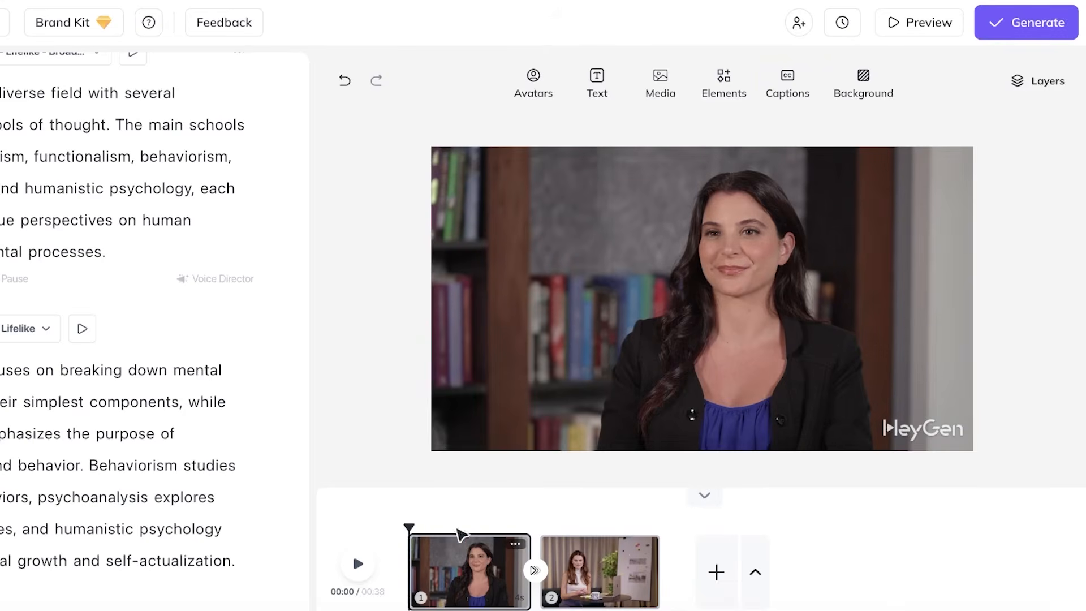
scroll(53, 219, up, 2)
mouse_move(801, 89)
click(738, 192)
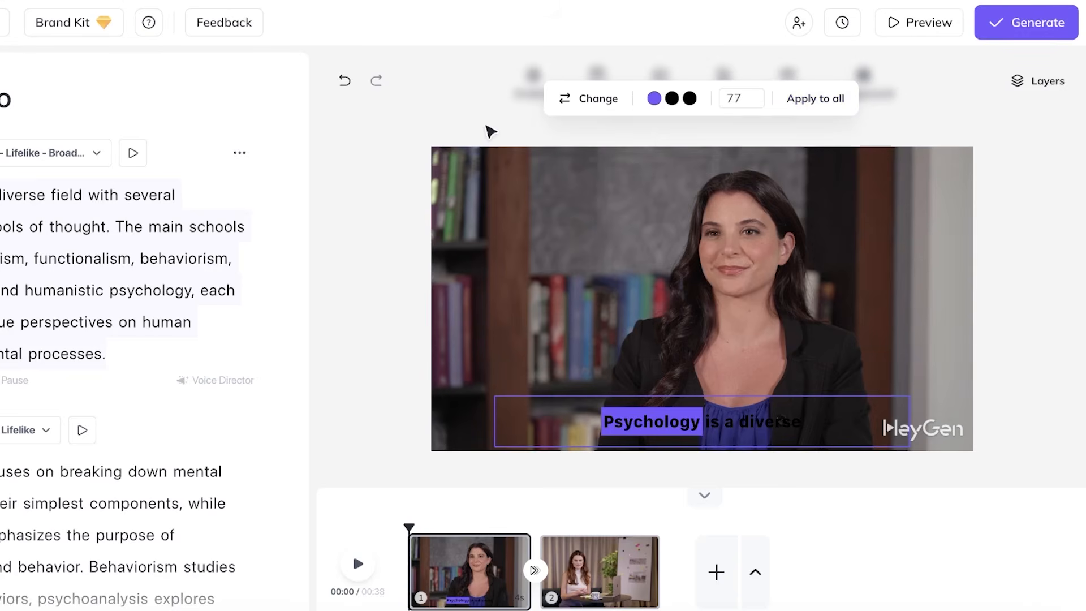
Review the other caption styles and choose the purple-highlight style for scene 1 again
click(488, 127)
mouse_move(776, 90)
scroll(775, 362, down, 4)
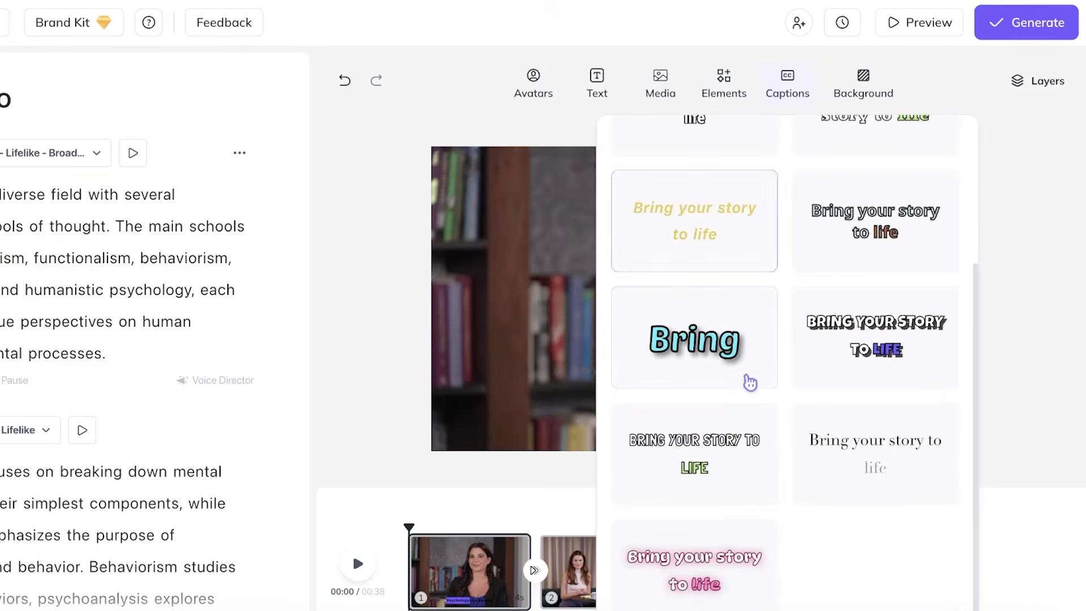
scroll(729, 311, up, 4)
click(686, 208)
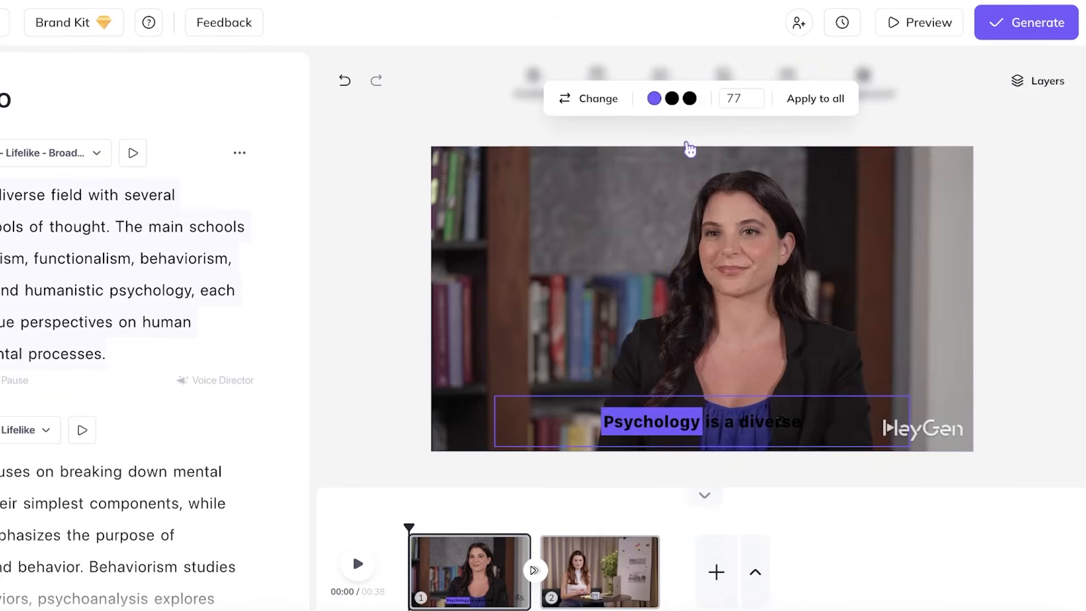
Set the highlight color of scene 1's captions to yellow #FFD359
click(654, 98)
click(618, 326)
drag(619, 332, 610, 334)
click(696, 170)
click(685, 433)
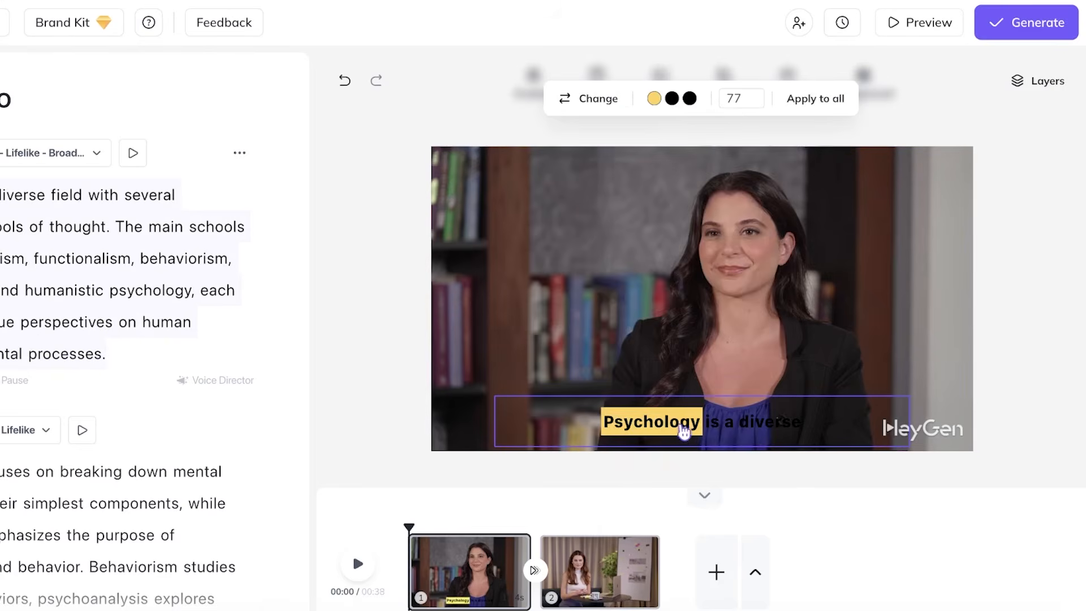
Set the text color of scene 1's captions to white
click(673, 99)
drag(583, 141, 519, 112)
click(689, 99)
click(1041, 221)
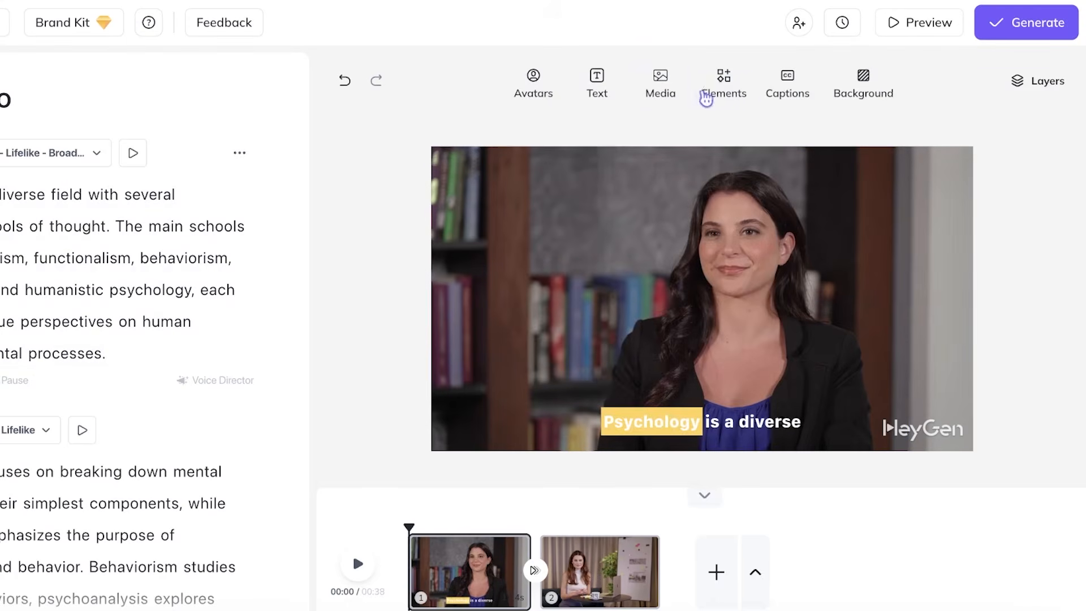
Darken the highlight color of scene 1's captions to gold #C39B2D
click(784, 87)
click(652, 88)
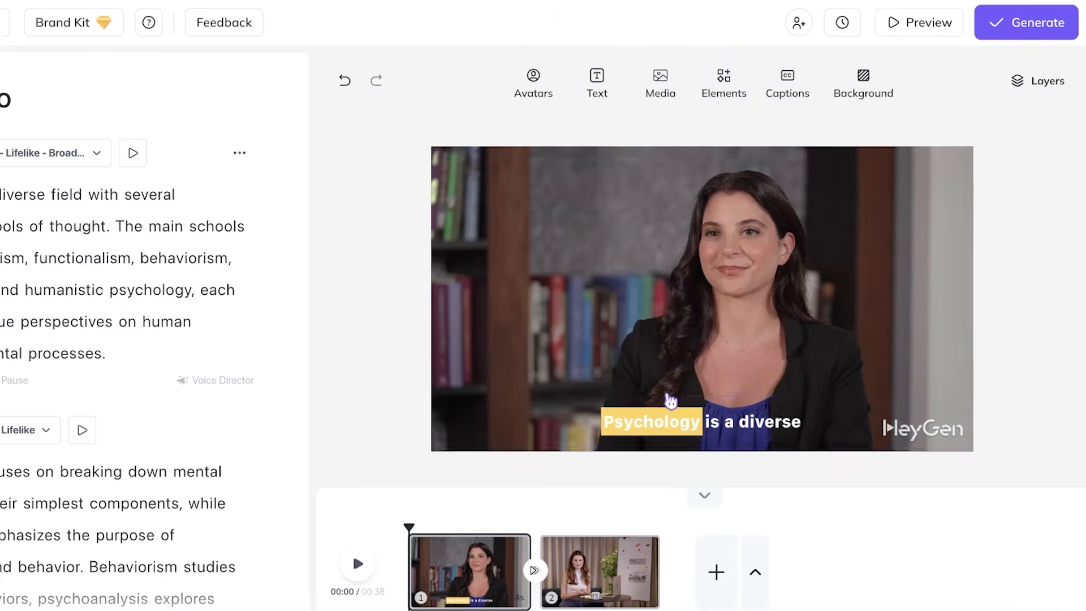
click(668, 394)
click(654, 98)
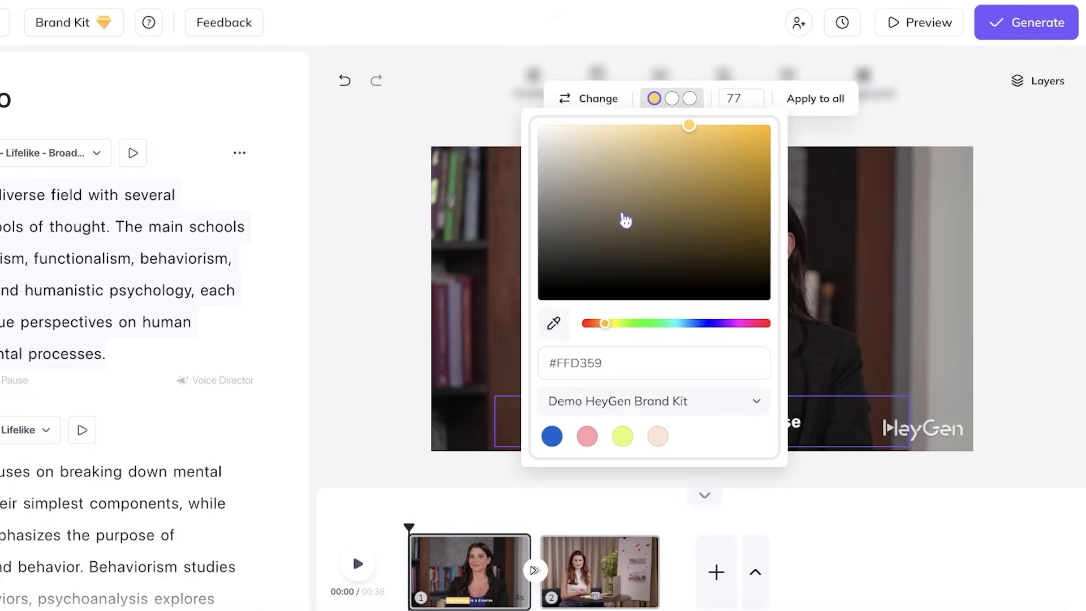
drag(708, 155, 716, 164)
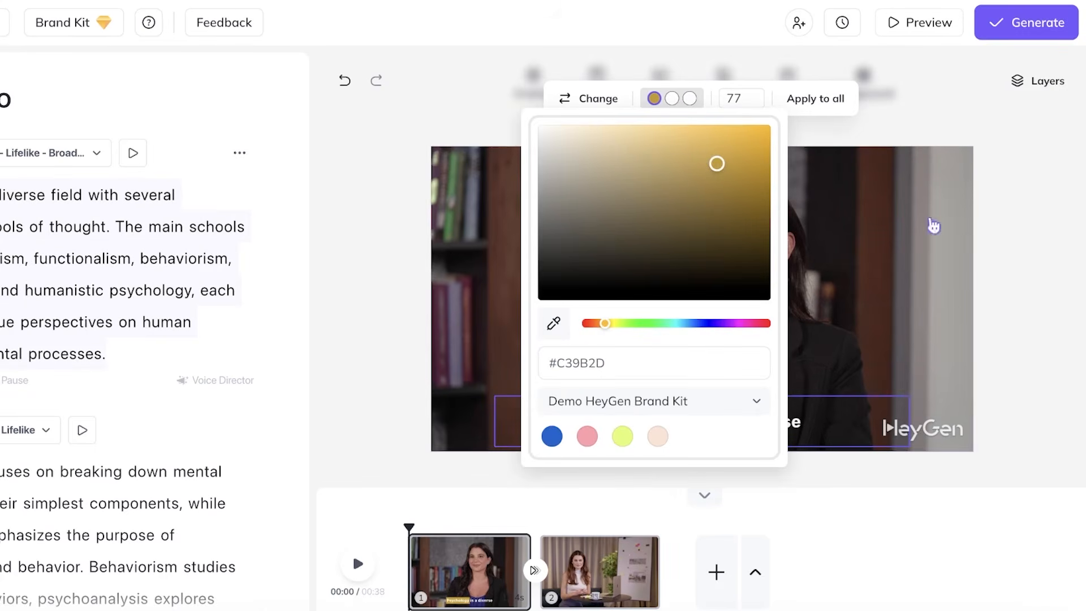
click(424, 170)
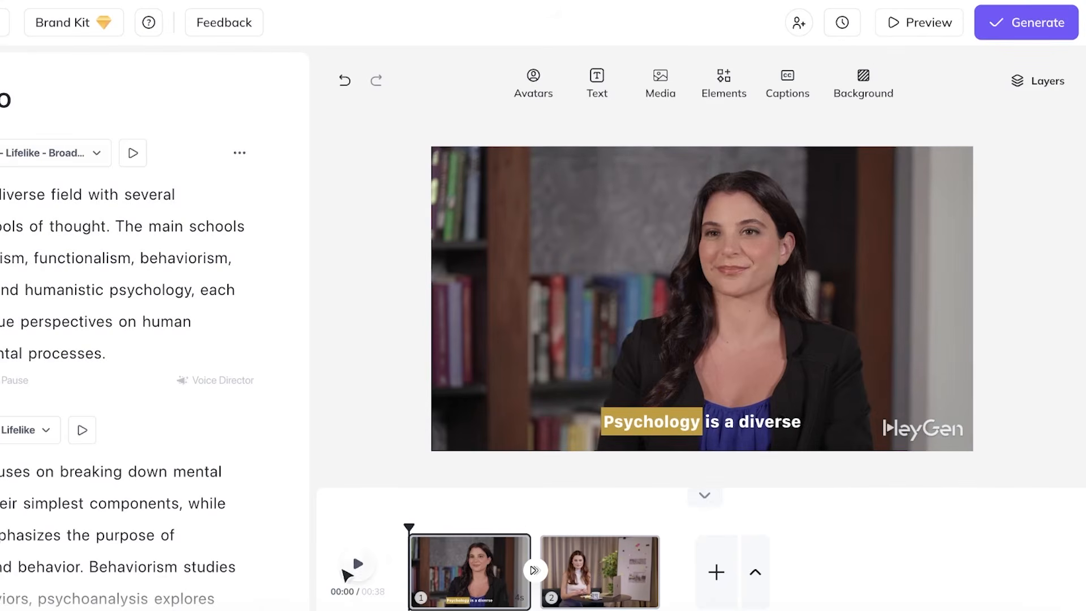
Open the draft preview of the video and play its beginning
click(345, 572)
click(899, 21)
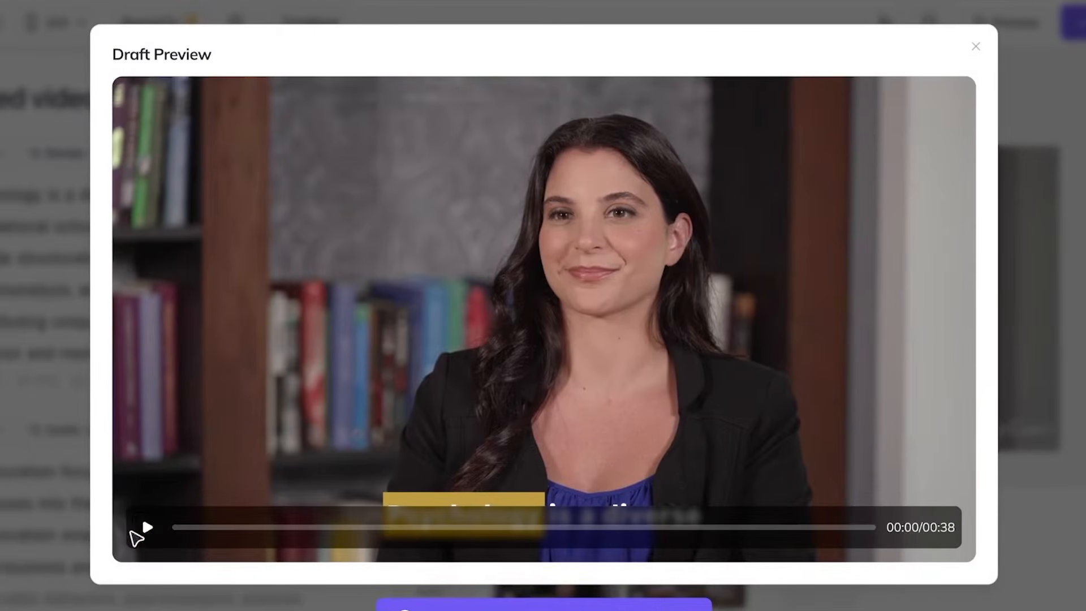
click(146, 530)
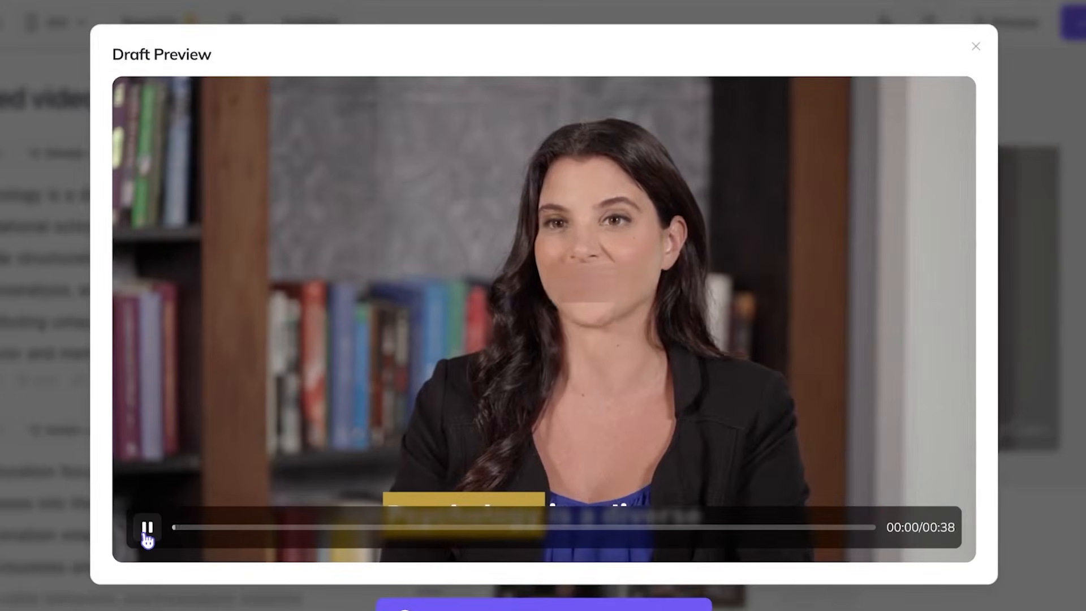
click(146, 531)
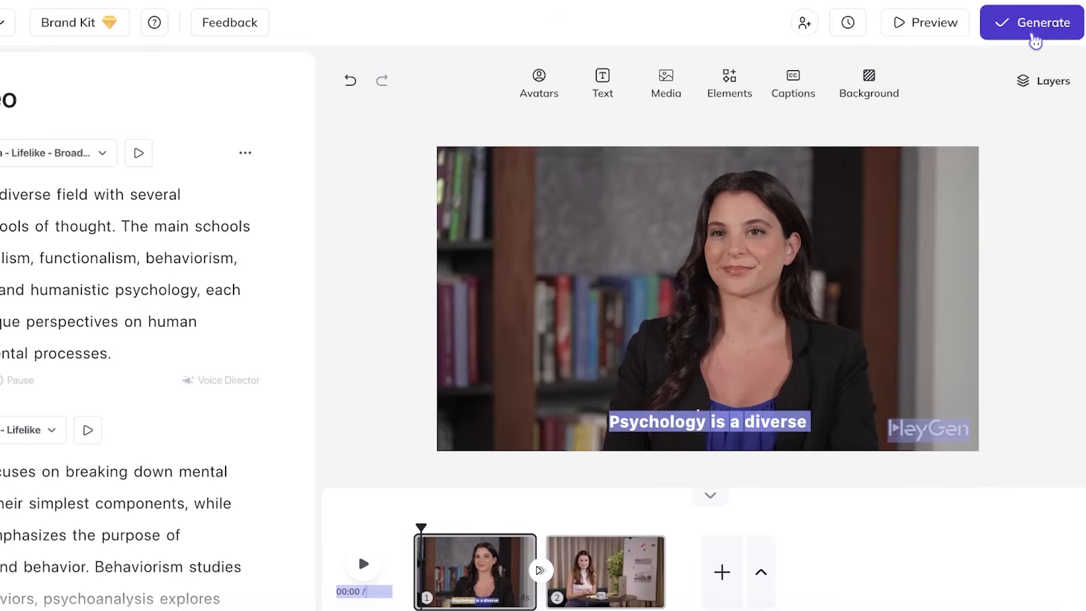
View the options for inviting team members to the workspace by link or email
click(1044, 295)
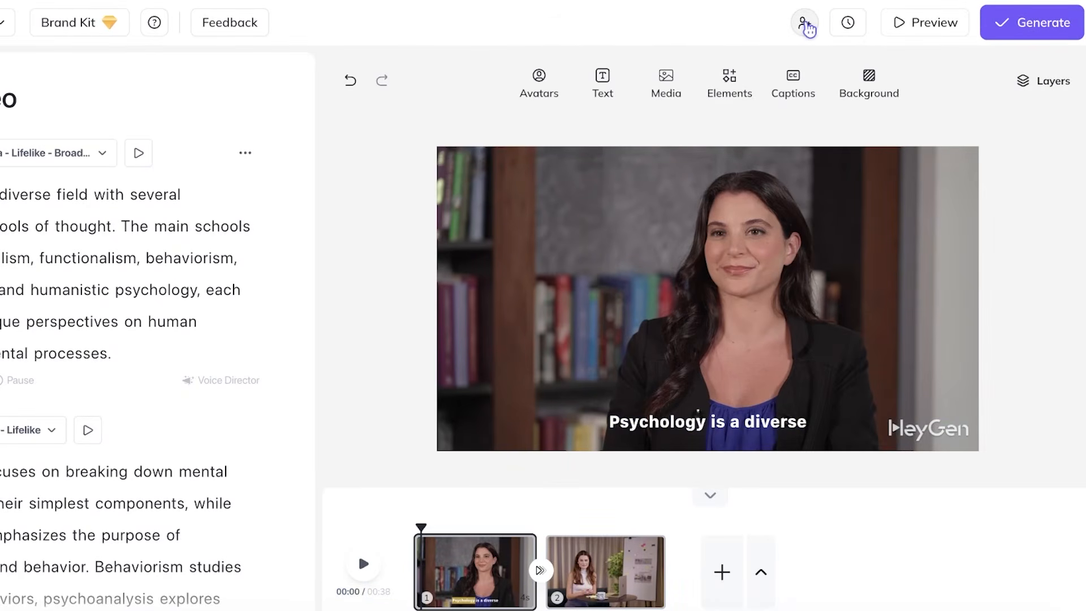
click(808, 27)
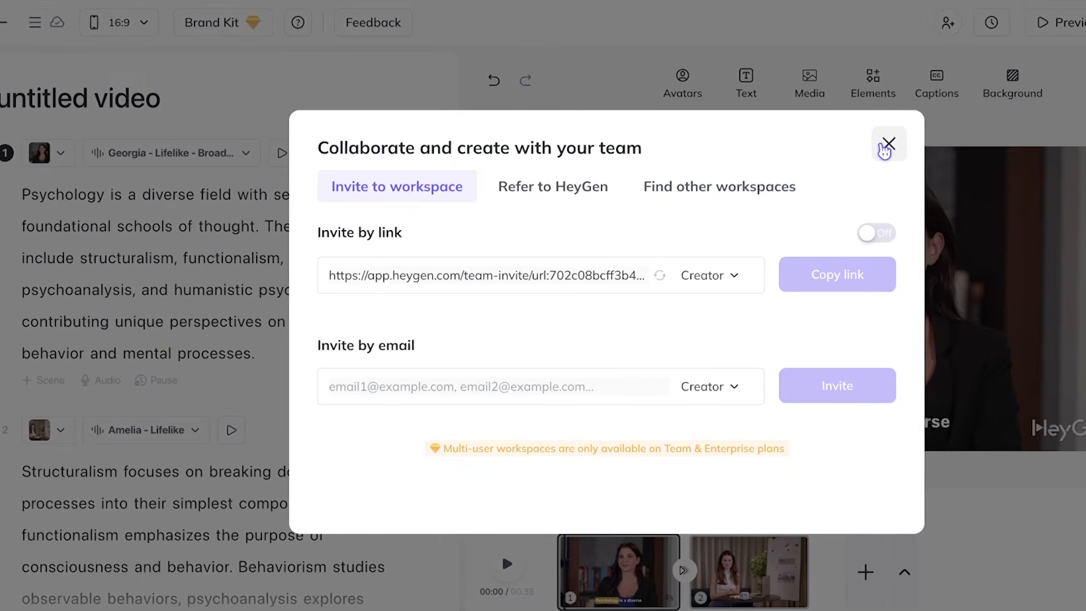
click(817, 146)
Return to the home page, review the creation options and launch AI Studio with a new video
click(12, 24)
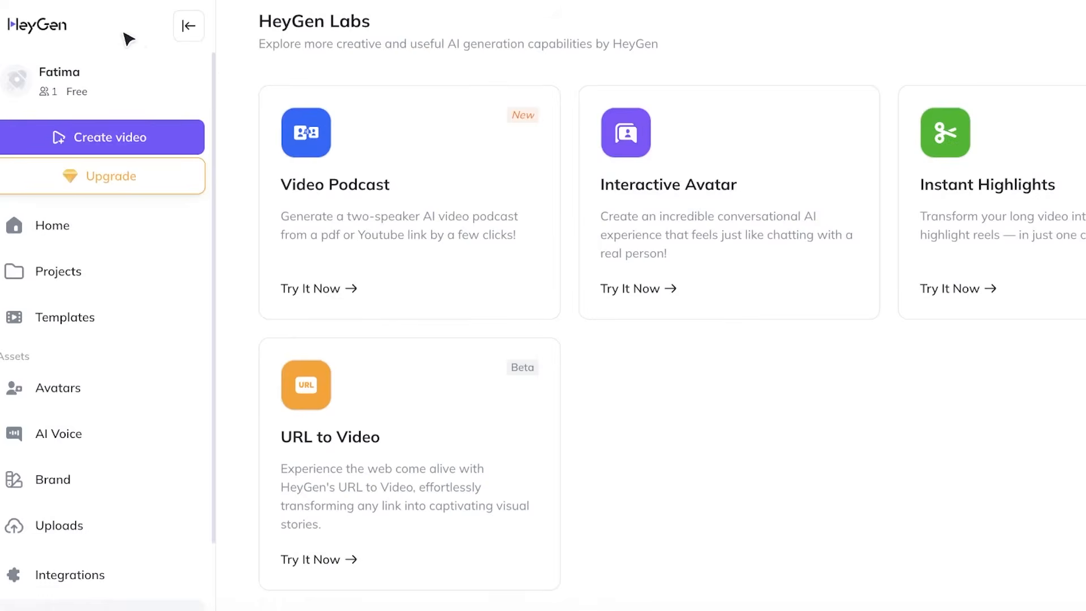
click(61, 231)
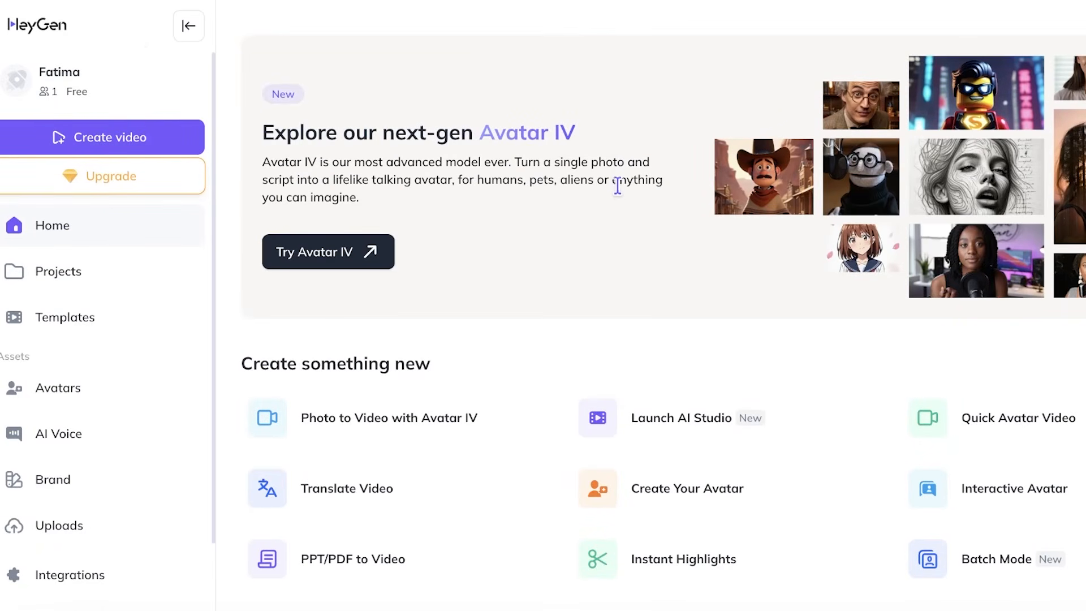
scroll(388, 248, down, 3)
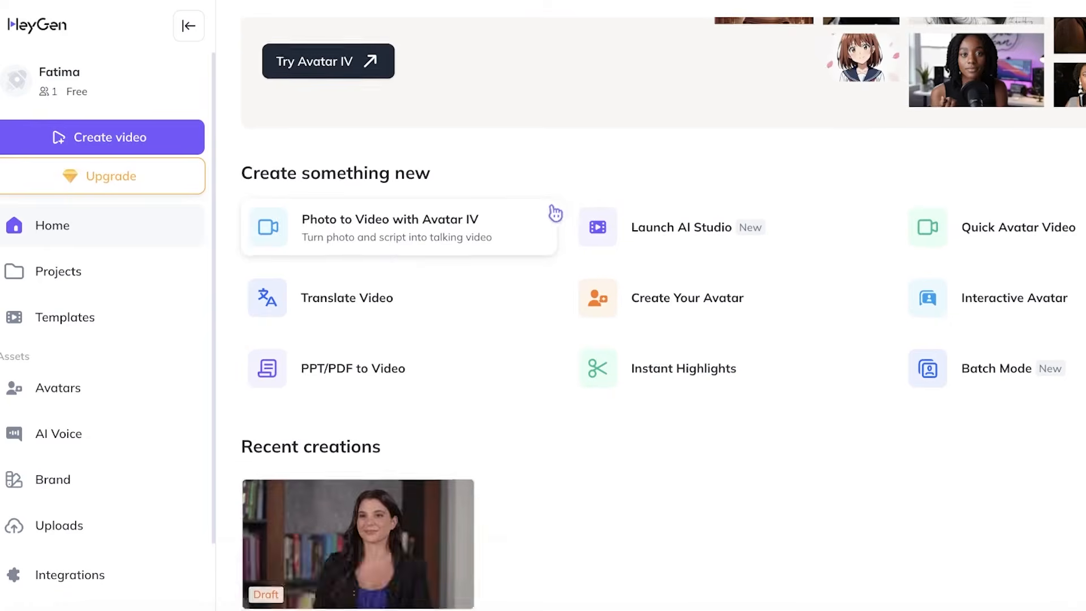
scroll(556, 211, up, 3)
scroll(553, 207, down, 3)
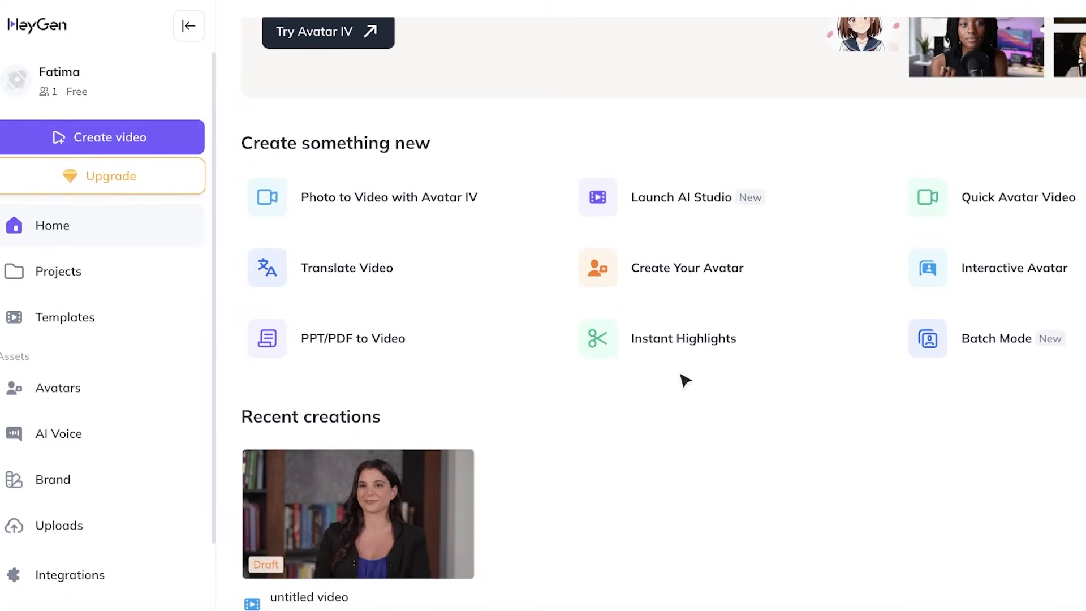
click(588, 199)
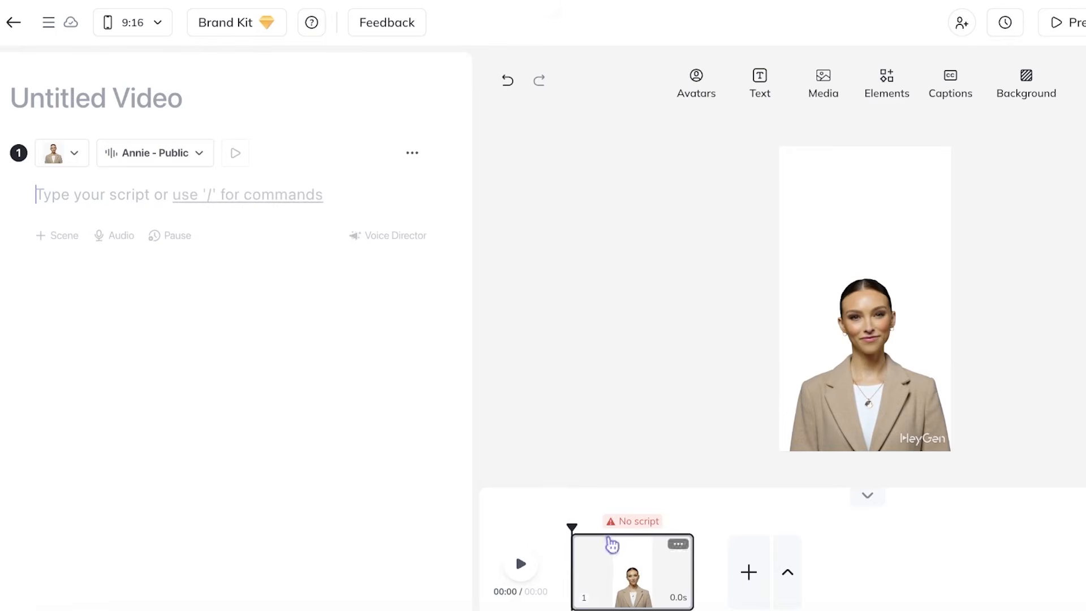
Record an audio clip as scene 1's script, allowing microphone access while visiting the site, and add it to the scene
click(110, 198)
text(/)
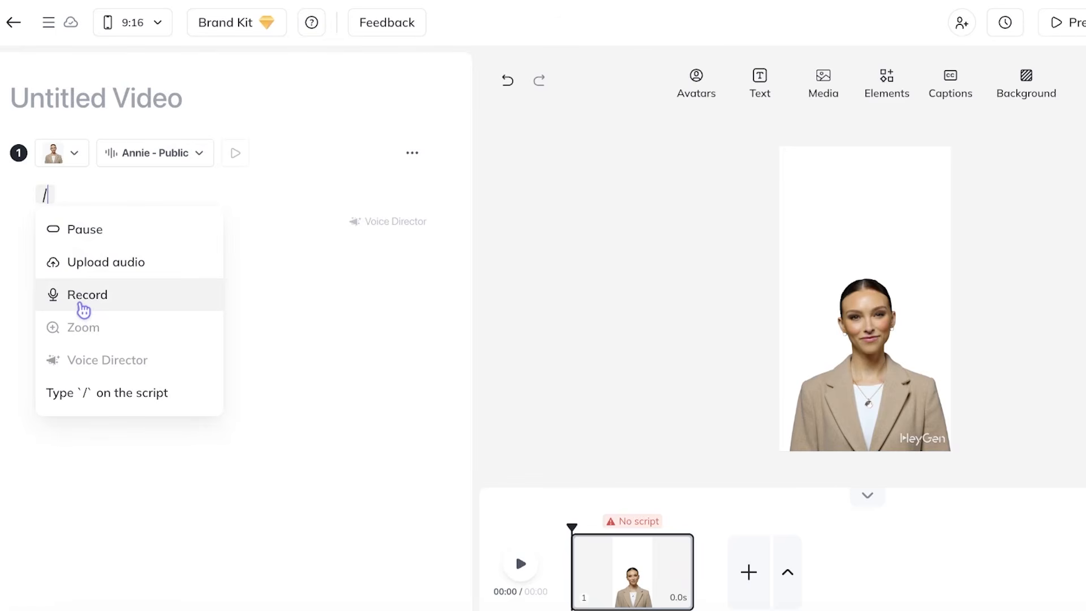
click(81, 308)
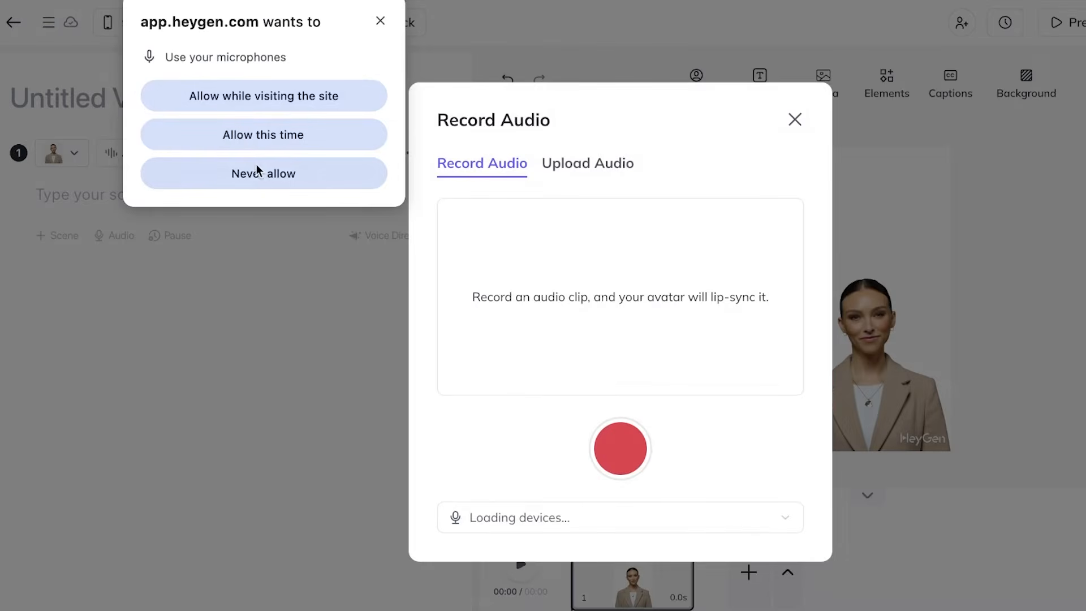
click(261, 96)
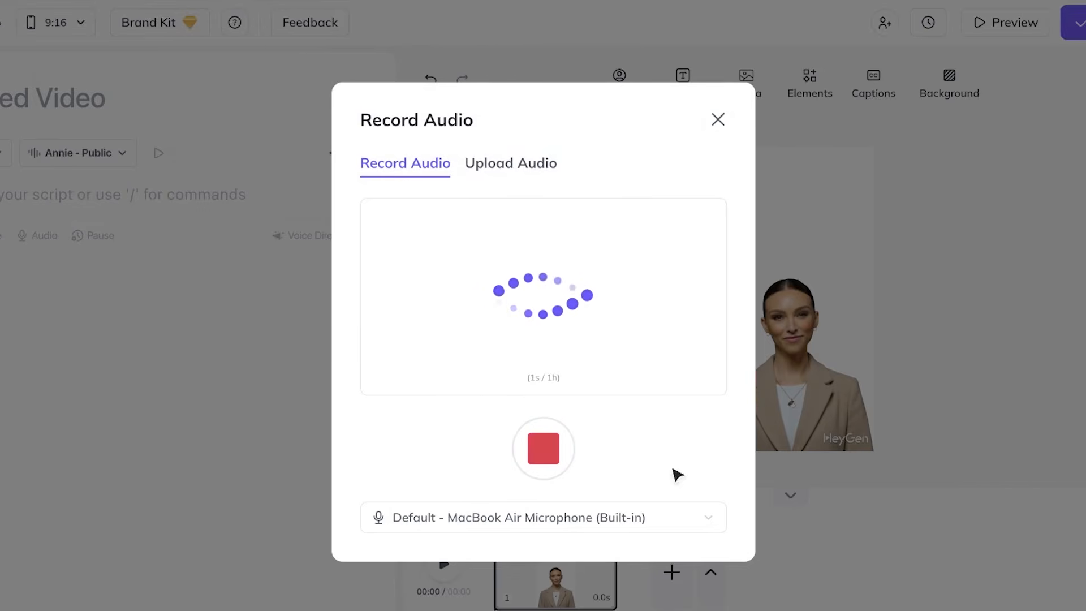
click(553, 457)
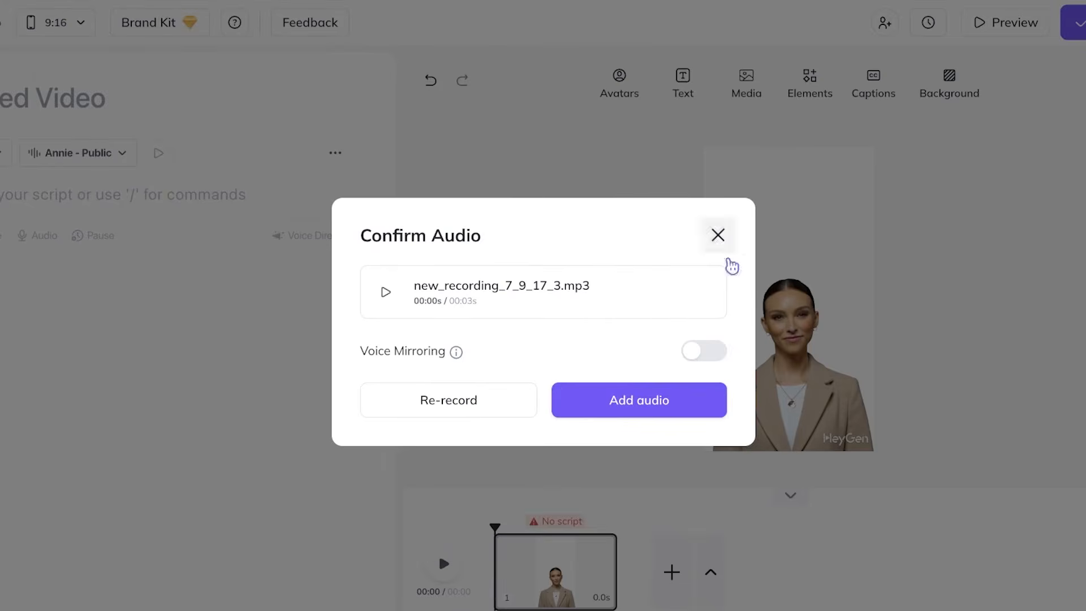
click(624, 405)
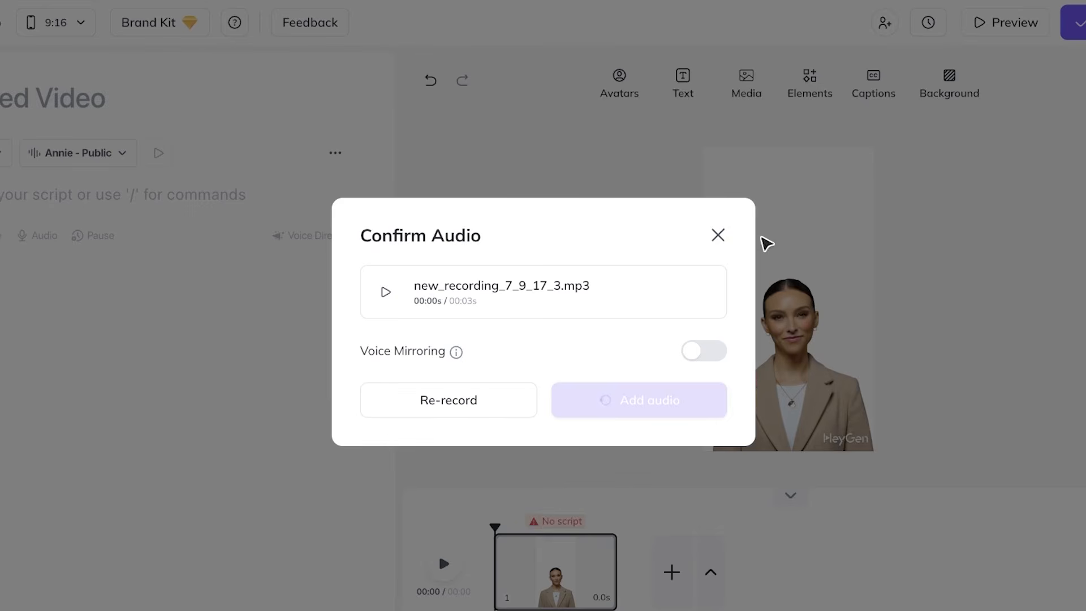
click(718, 235)
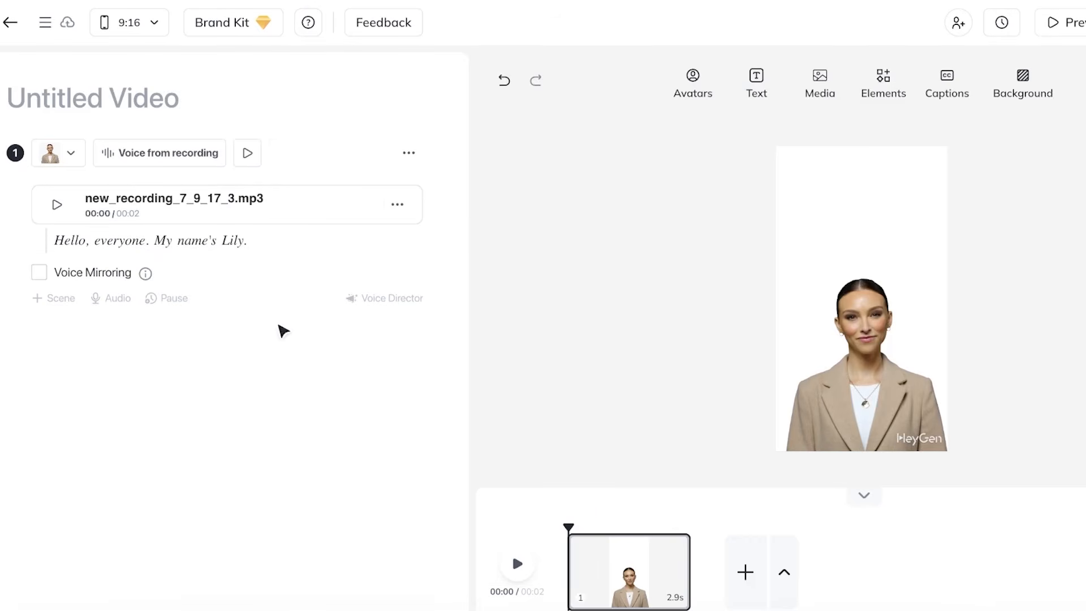
Check the Voice Mirroring information, play the scene with the recorded audio and view the avatar's editing options
mouse_move(146, 275)
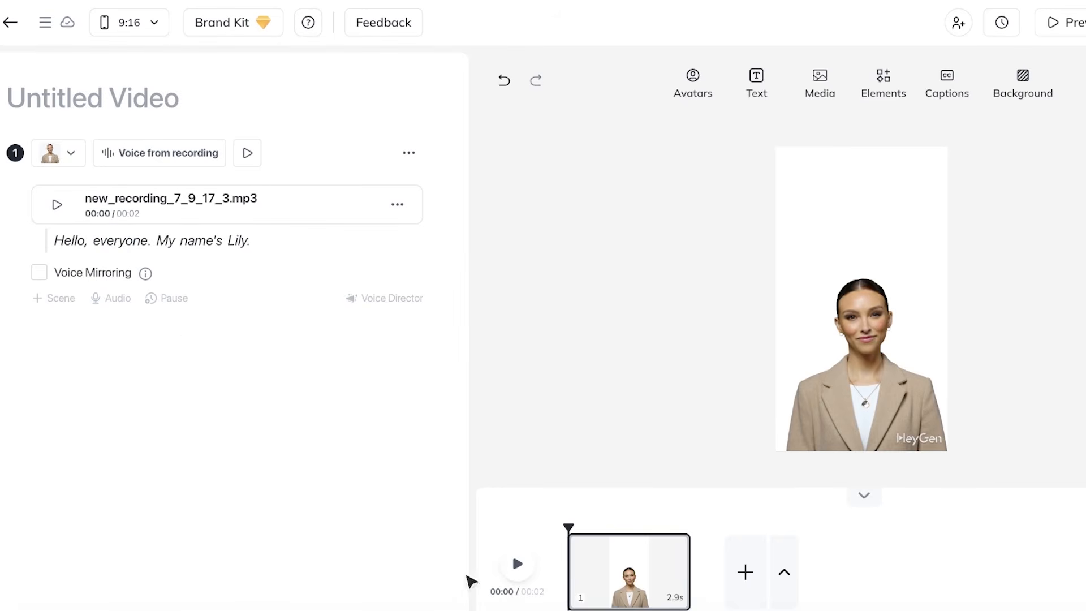
click(518, 566)
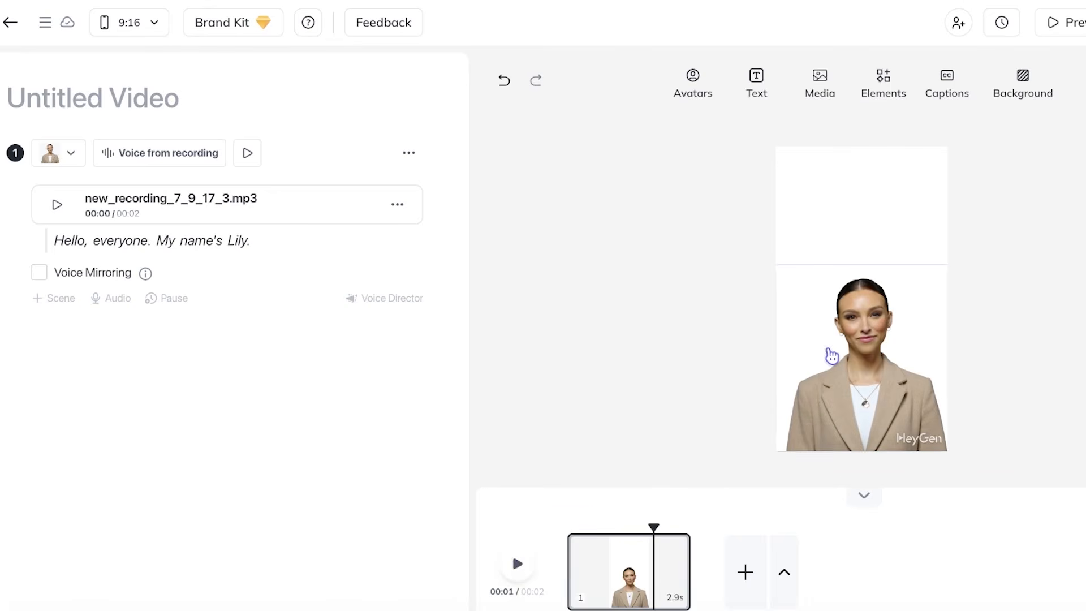
click(873, 362)
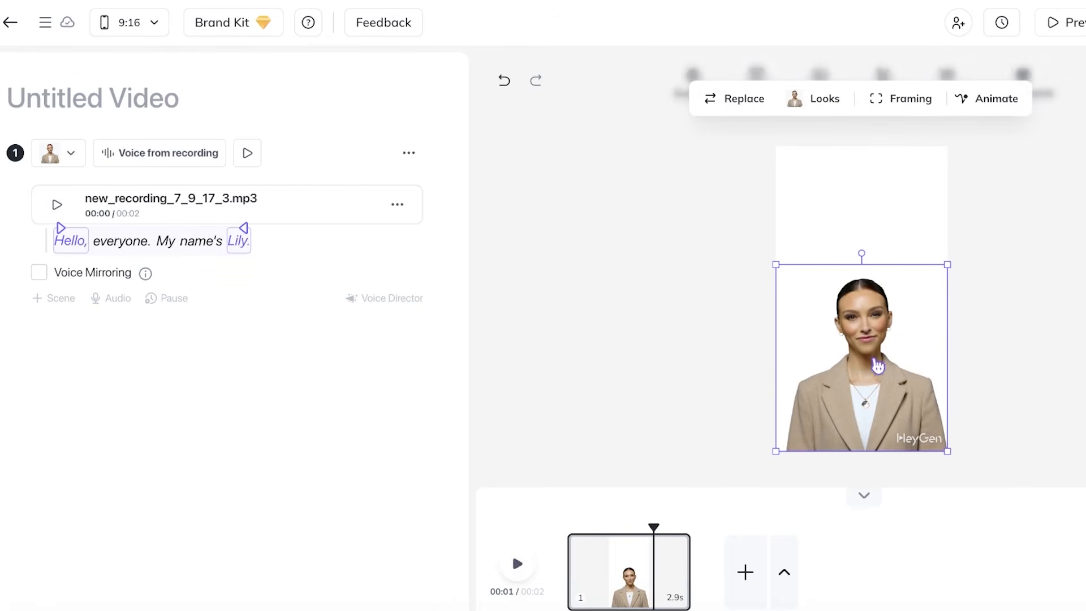
click(1061, 251)
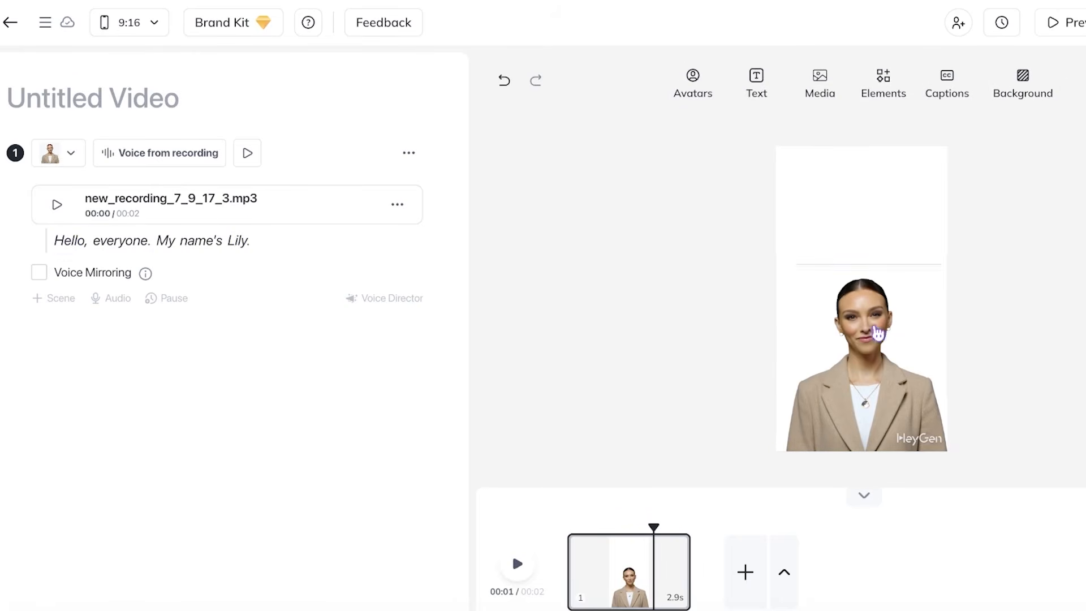
Change the video's aspect ratio to 16:9 Landscape
click(815, 293)
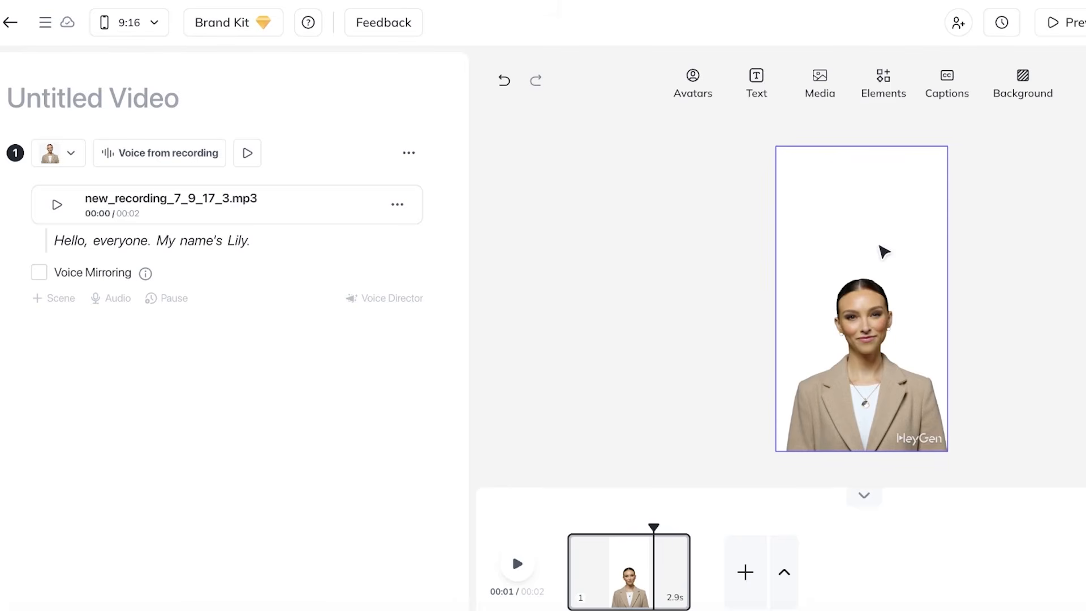
click(112, 29)
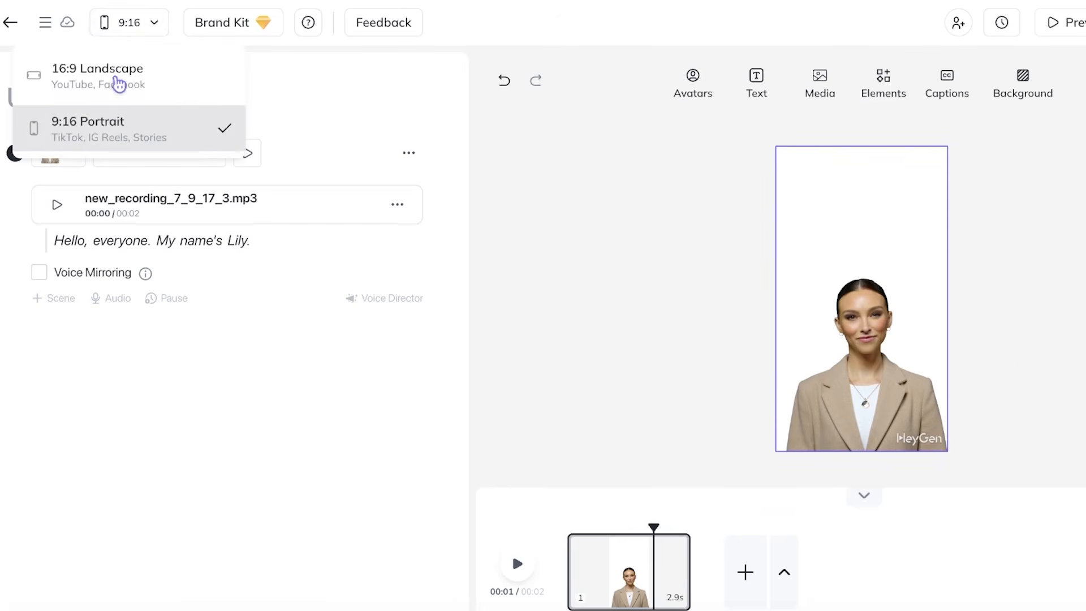
click(119, 84)
Shrink the avatar and place it in the lower-right corner of the landscape canvas
drag(898, 389, 901, 339)
drag(1018, 146, 915, 262)
drag(863, 391, 1050, 365)
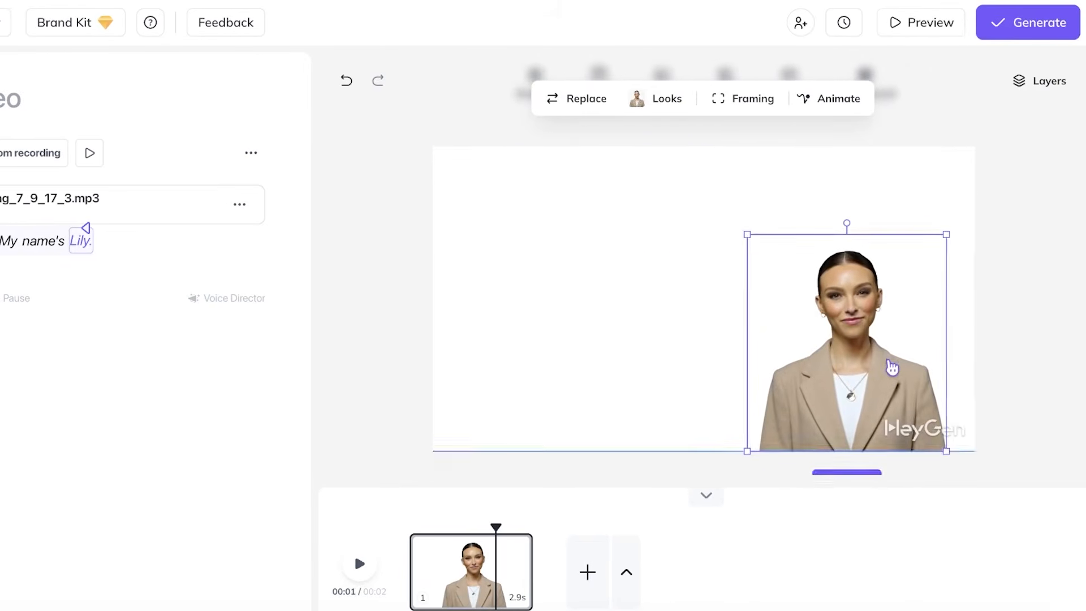
drag(892, 368, 893, 373)
View the avatar's entrance animation options, reposition the avatar near the canvas's bottom centre and leave the editor
click(822, 105)
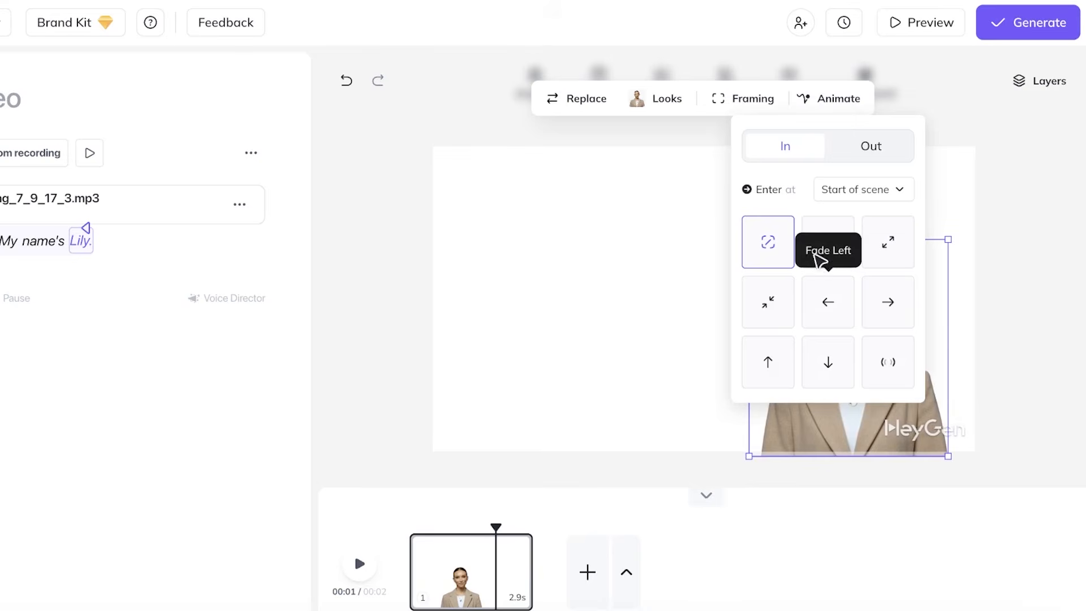
click(1031, 285)
drag(826, 286, 702, 290)
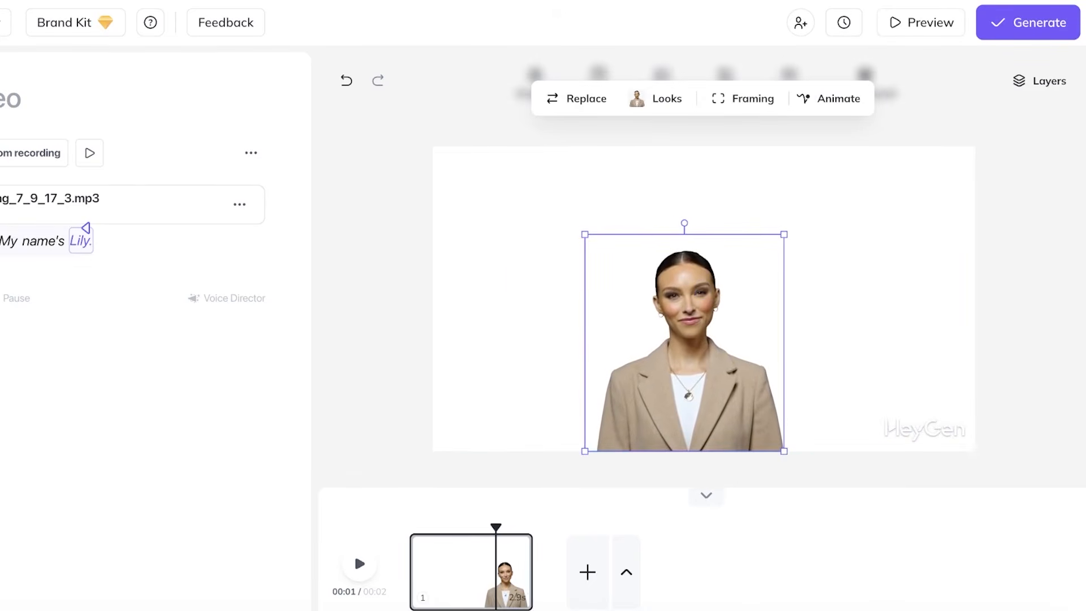
click(11, 25)
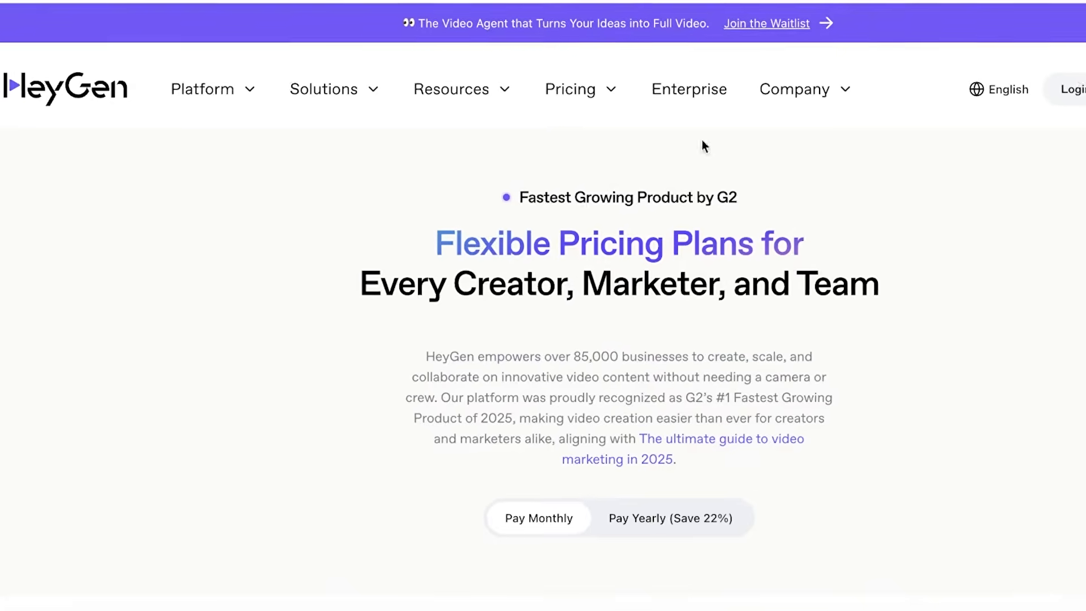
Compare the features and prices of the Free, Creator, Team and Enterprise plans, with monthly and yearly billing
scroll(927, 461, down, 8)
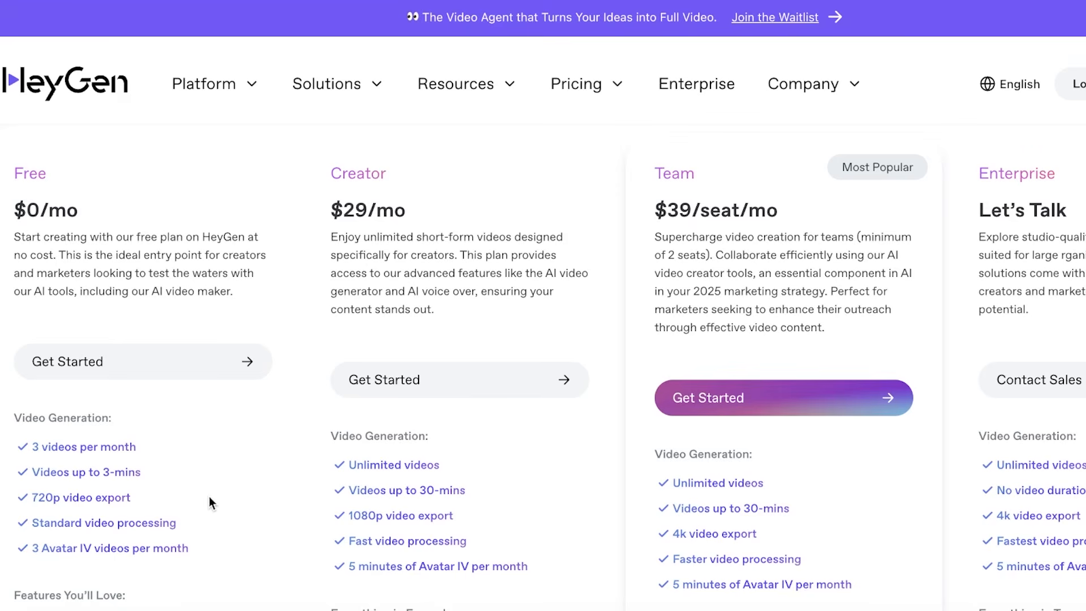
scroll(211, 502, down, 3)
scroll(457, 312, up, 4)
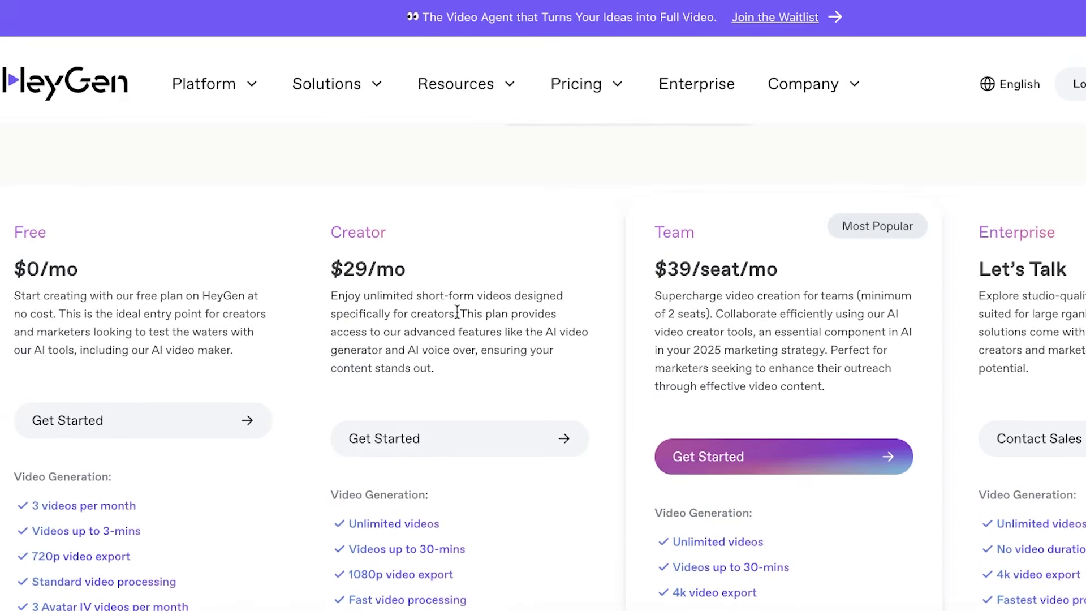
scroll(458, 313, down, 3)
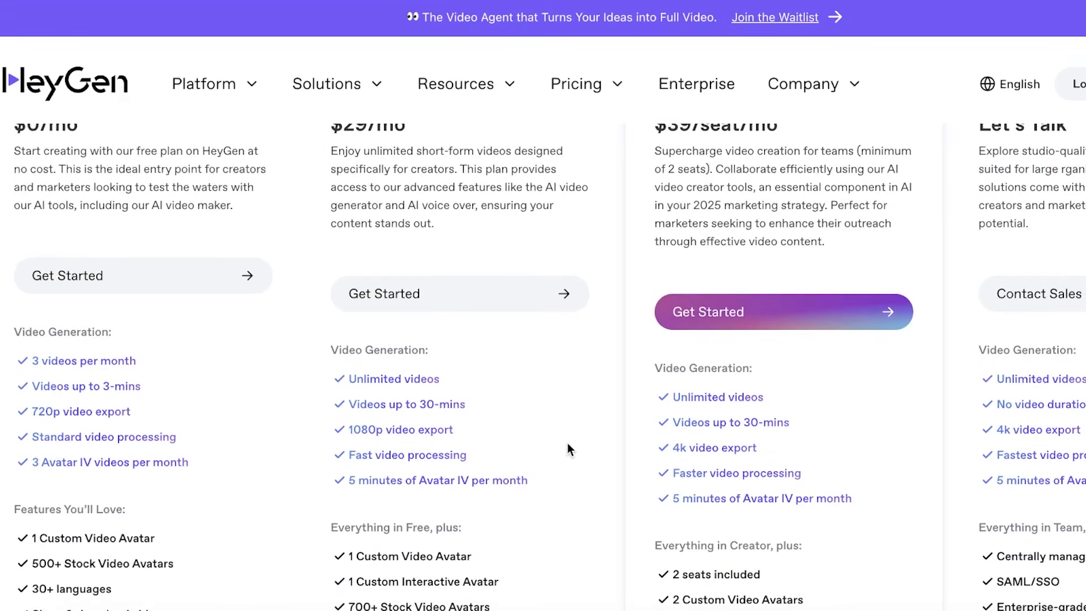
scroll(568, 444, up, 2)
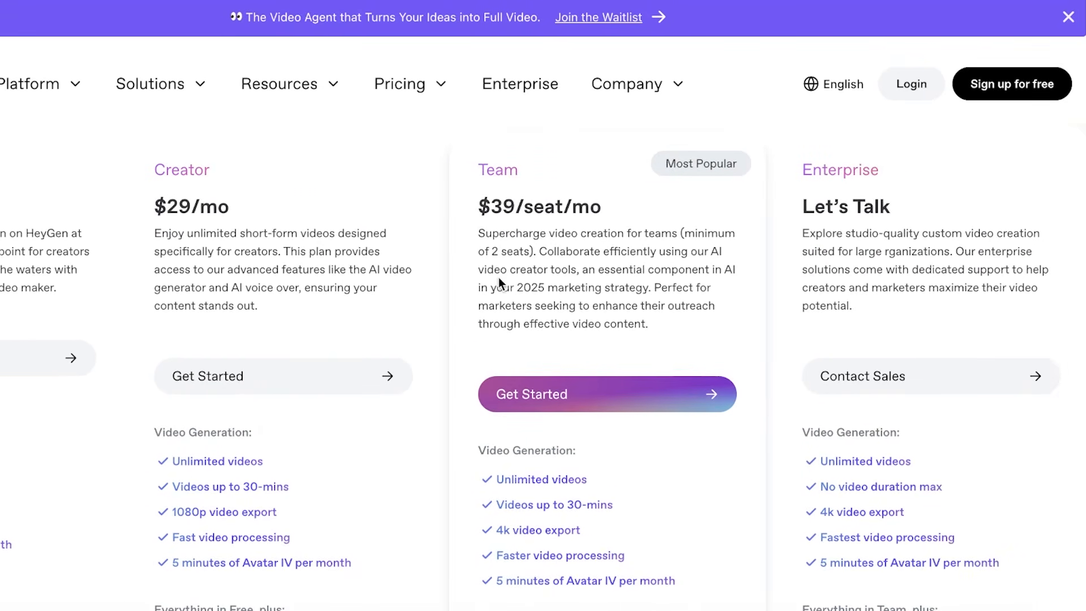
scroll(509, 283, up, 1)
scroll(533, 294, down, 2)
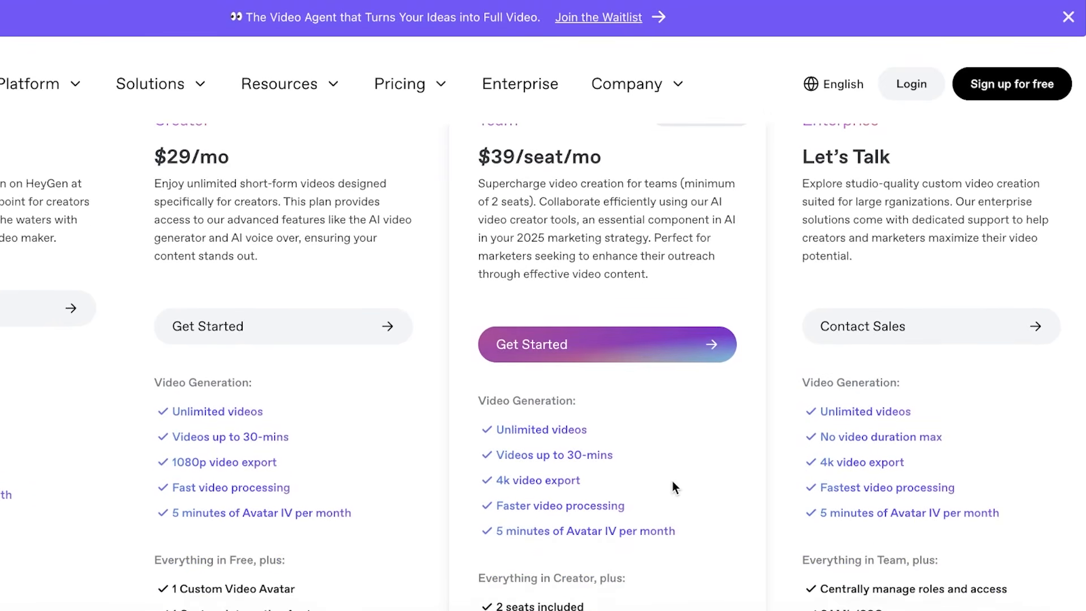
scroll(672, 482, up, 4)
click(444, 165)
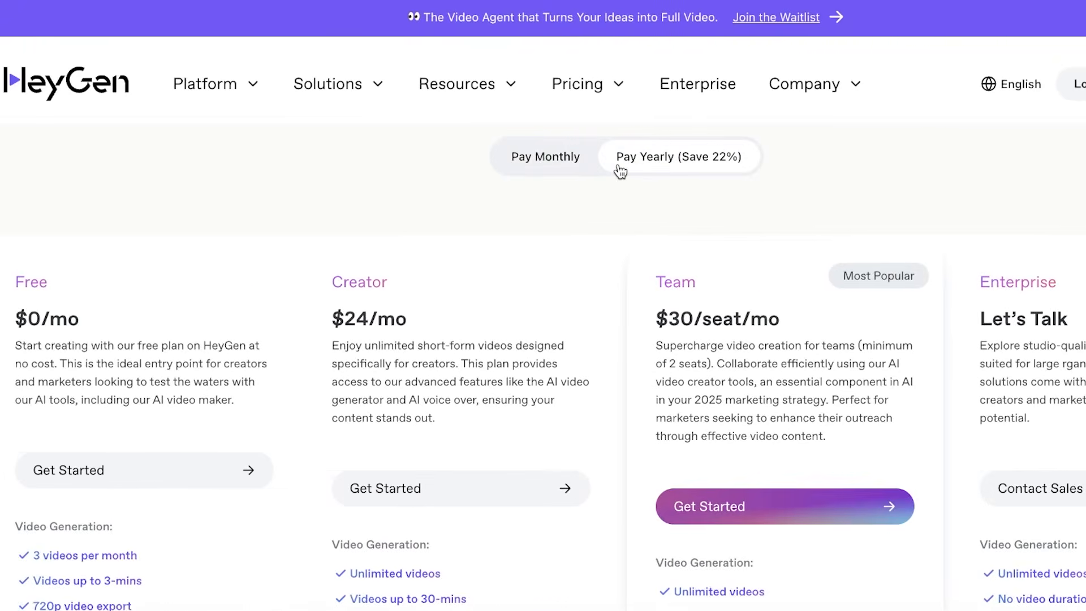